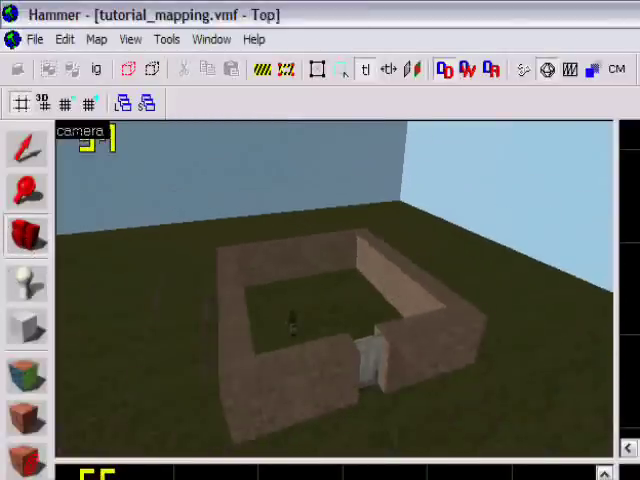
Filter the texture browser for 'roof' and make the dark de_tides roof texture current.
key(z)
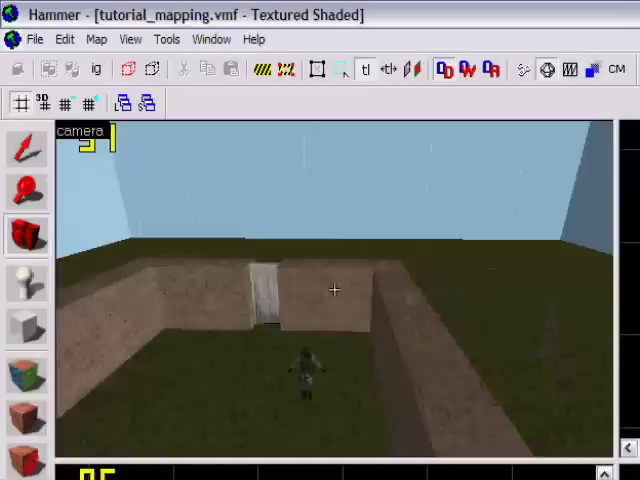
scroll(334, 290, down, 3)
scroll(334, 290, down, 3)
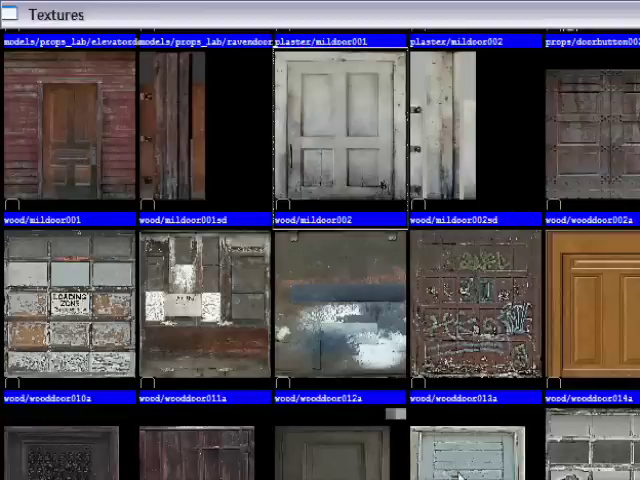
key(BackSpace)
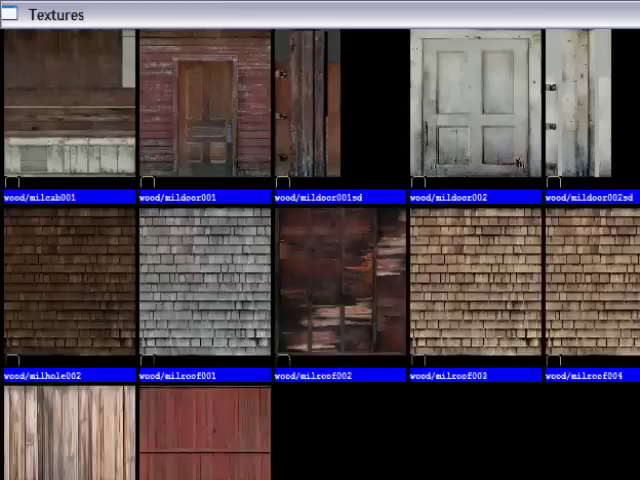
text(roof)
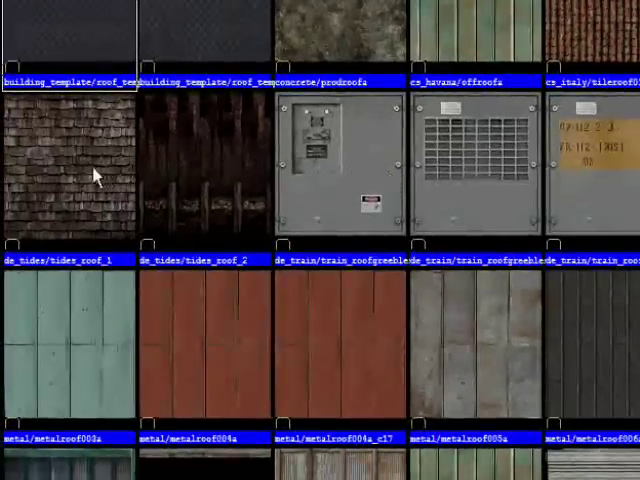
double_click(68, 185)
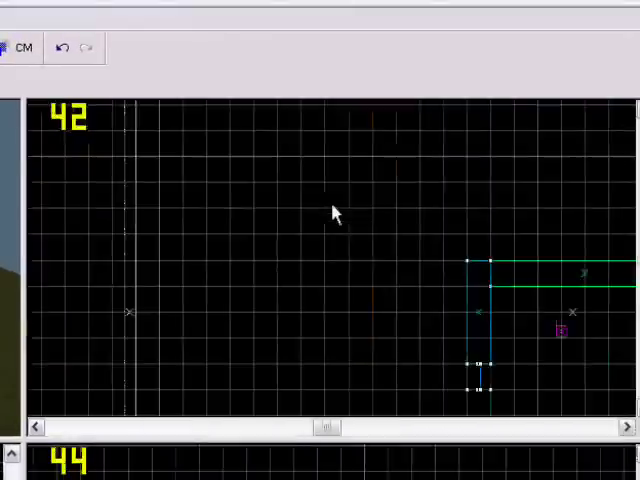
scroll(300, 225, up, 3)
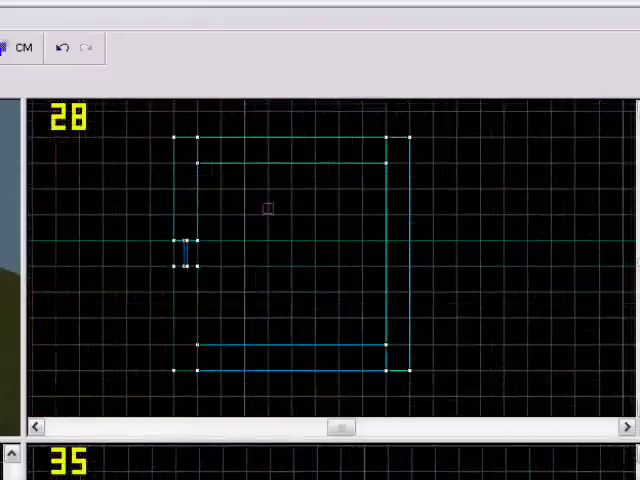
Outline a room-wide block, refine its far edge on a finer grid, and create the 16-unit slab.
mouse_move(176, 140)
mouse_down()
mouse_move(405, 388)
mouse_move(414, 376)
mouse_up()
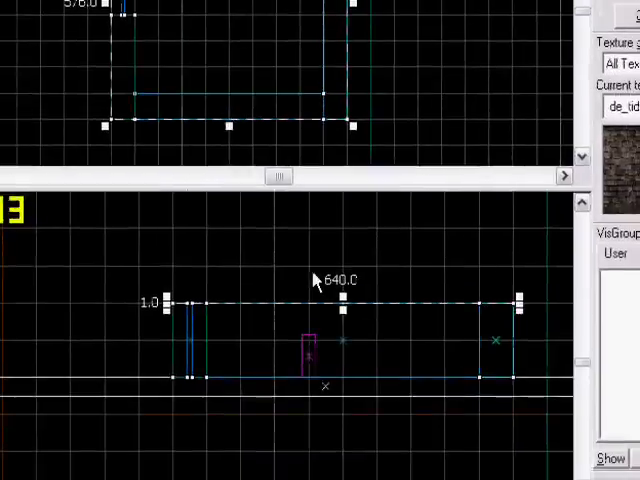
key(bracketleft)
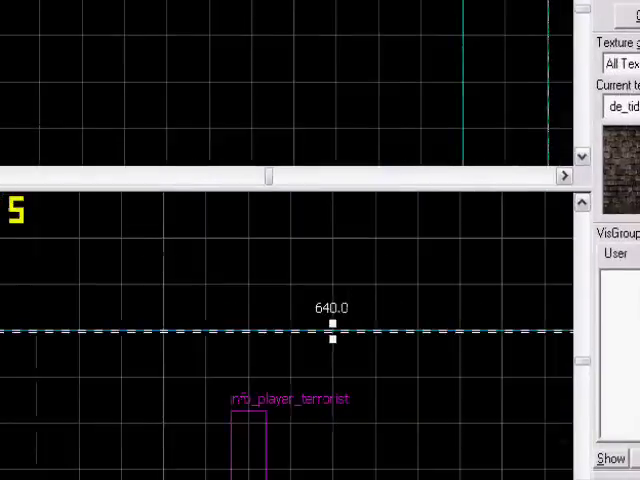
key(bracketleft)
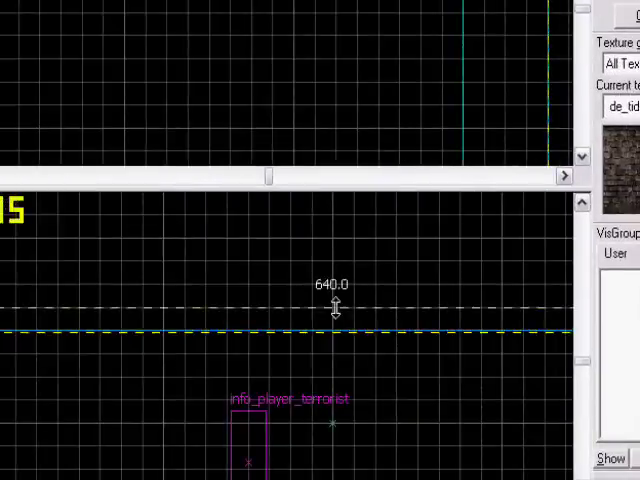
scroll(333, 316, down, 2)
scroll(335, 307, up, 1)
scroll(336, 335, up, 5)
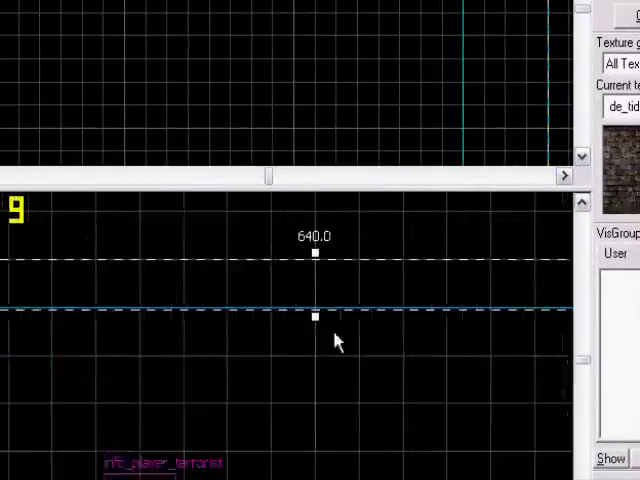
scroll(313, 314, up, 1)
scroll(314, 310, down, 4)
scroll(314, 308, down, 3)
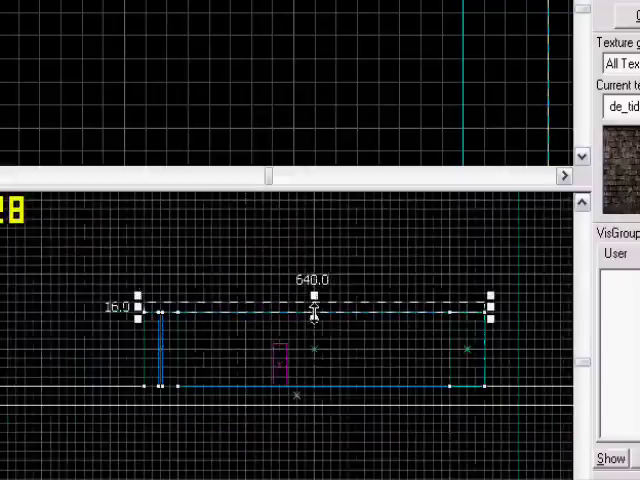
scroll(521, 311, up, 1)
scroll(483, 336, up, 4)
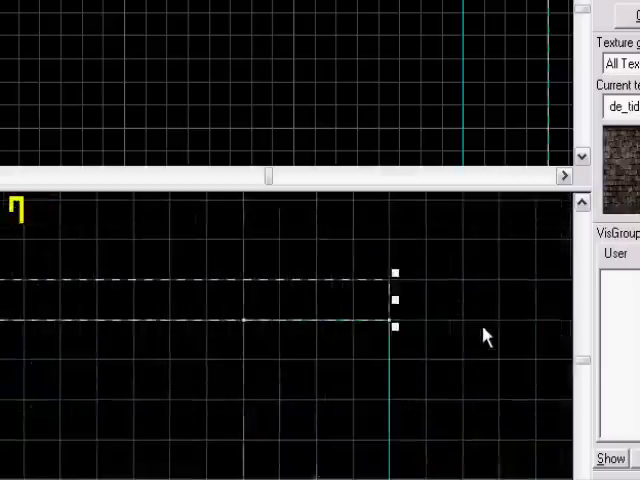
scroll(370, 307, up, 1)
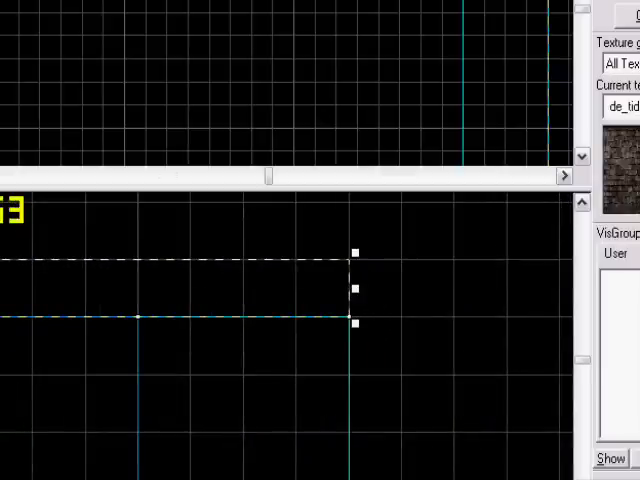
key(bracketleft)
key(bracketleft)
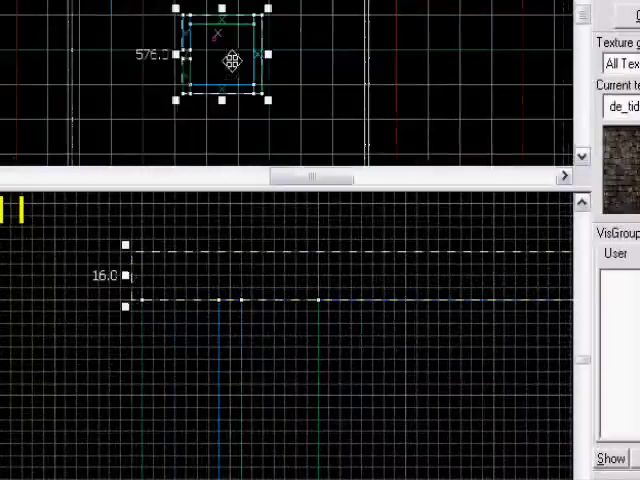
scroll(249, 92, up, 2)
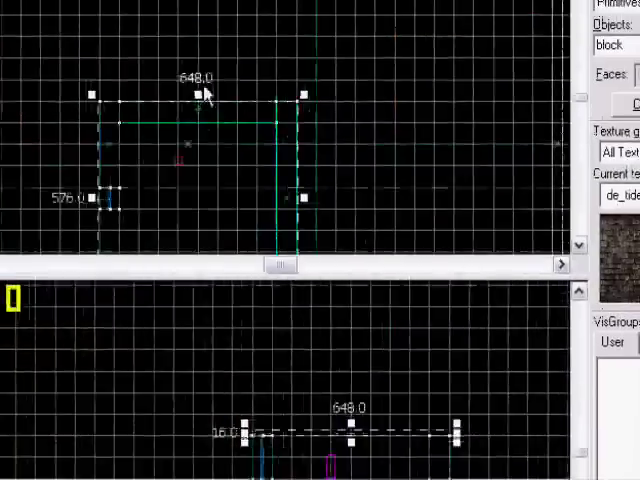
scroll(204, 93, up, 2)
scroll(190, 129, up, 1)
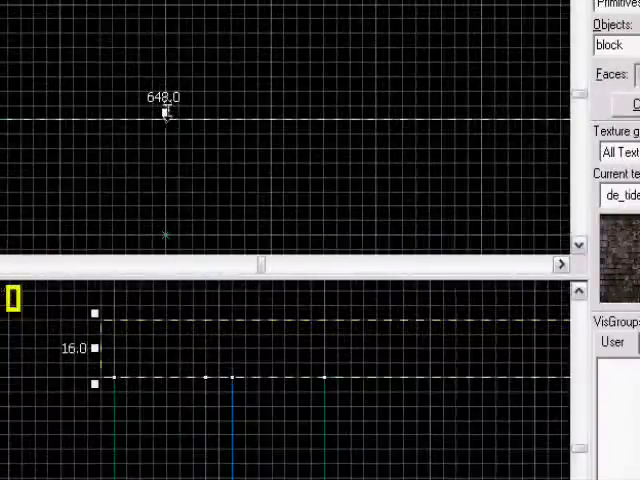
scroll(170, 102, down, 1)
scroll(196, 104, down, 2)
scroll(196, 150, up, 2)
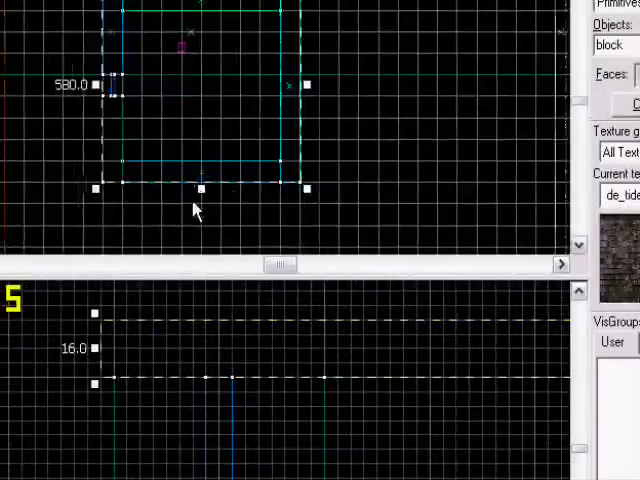
scroll(210, 185, up, 2)
scroll(160, 150, up, 2)
drag(152, 128, 151, 140)
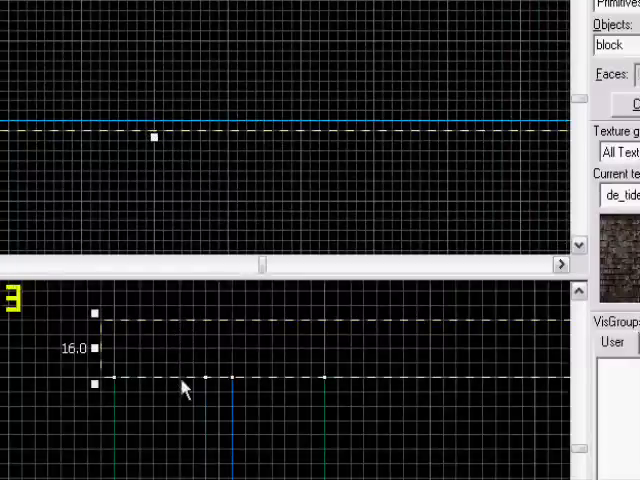
key(Return)
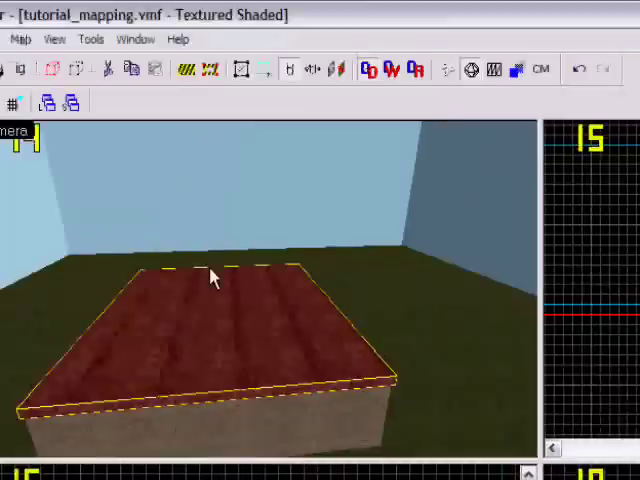
key(z)
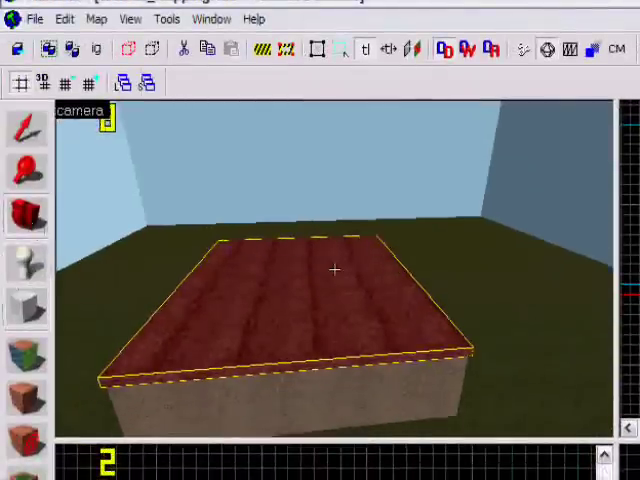
key(z)
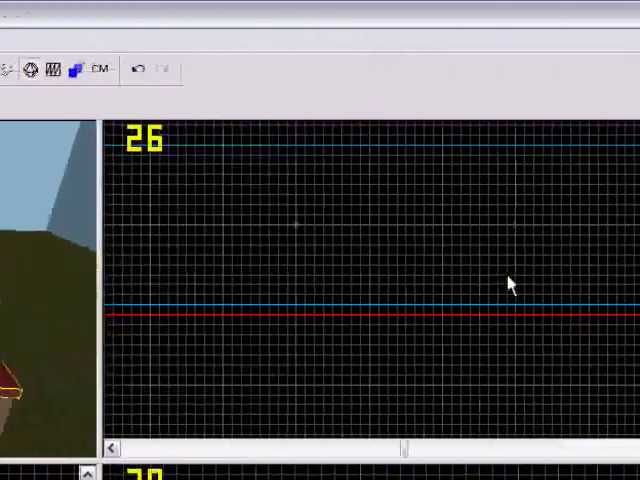
scroll(461, 280, down, 3)
scroll(448, 218, up, 2)
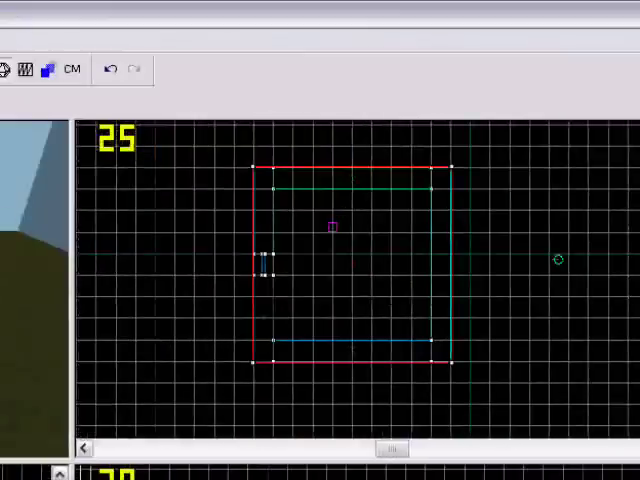
key(bracketleft)
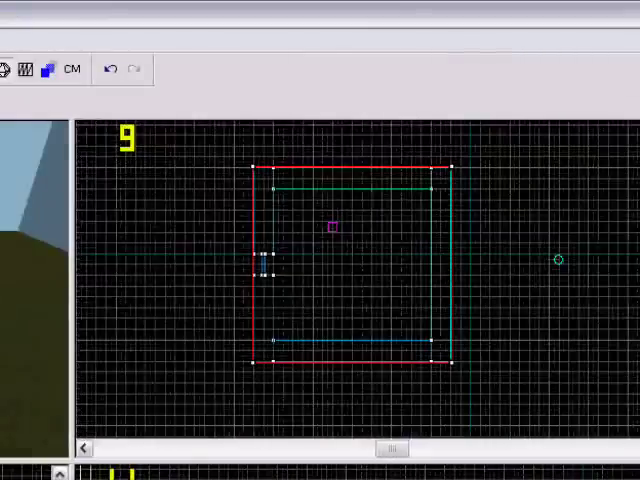
scroll(260, 193, up, 2)
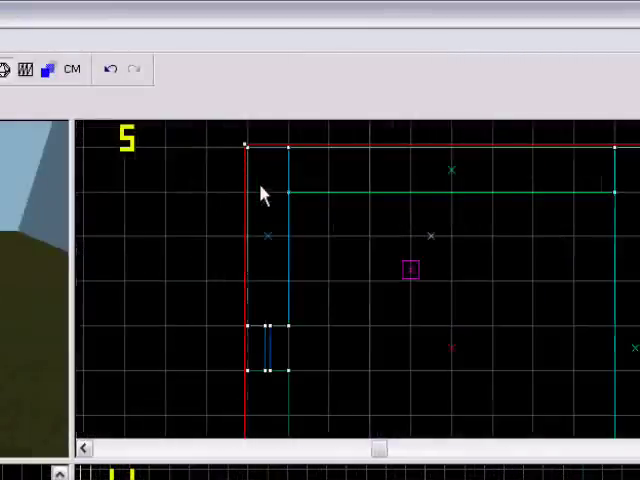
scroll(507, 253, up, 1)
scroll(507, 253, up, 1)
scroll(507, 253, down, 2)
scroll(509, 343, up, 1)
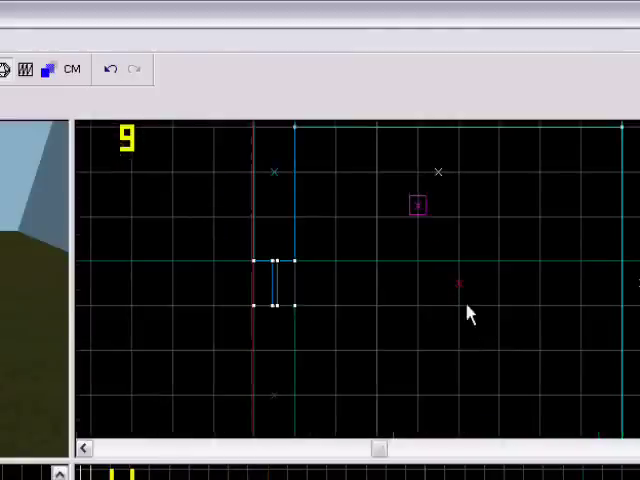
scroll(393, 290, down, 1)
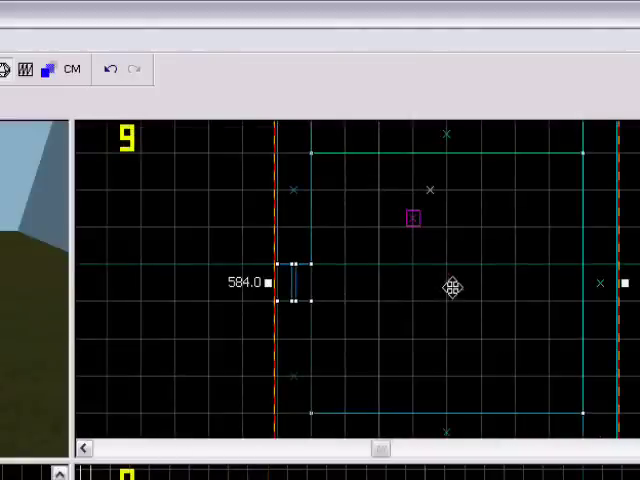
scroll(452, 287, up, 2)
scroll(446, 281, up, 1)
scroll(446, 281, down, 3)
scroll(446, 282, down, 1)
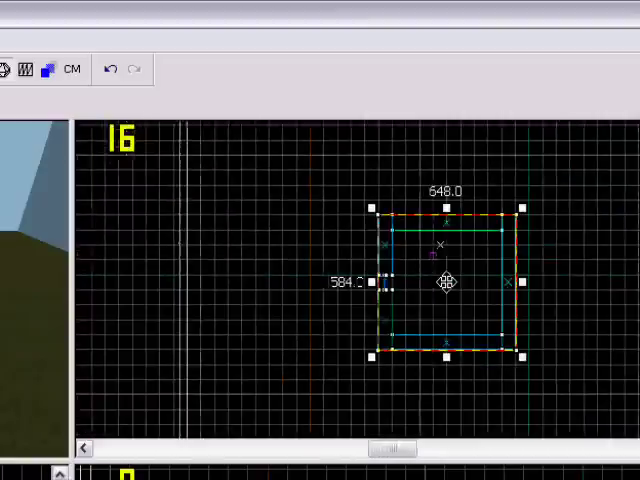
scroll(446, 282, up, 1)
click(519, 281)
scroll(543, 305, up, 1)
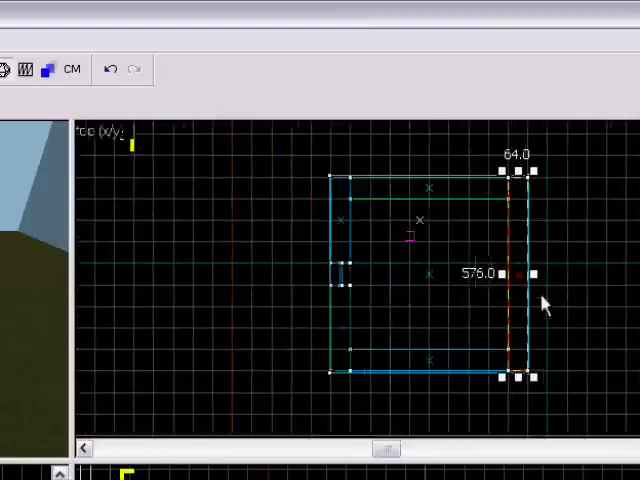
scroll(503, 259, up, 2)
scroll(503, 259, up, 1)
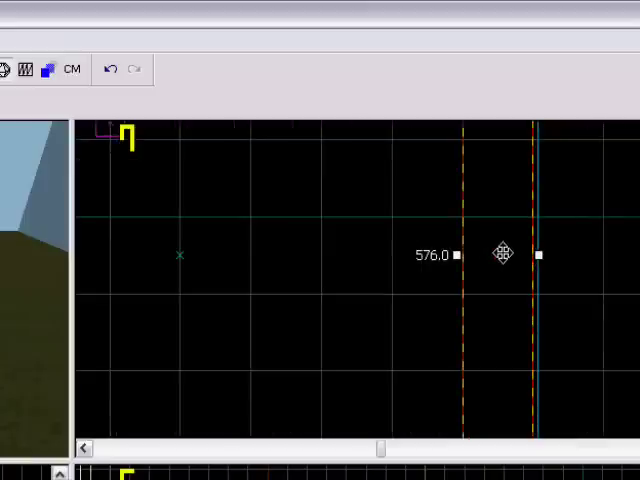
scroll(502, 253, down, 1)
click(473, 252)
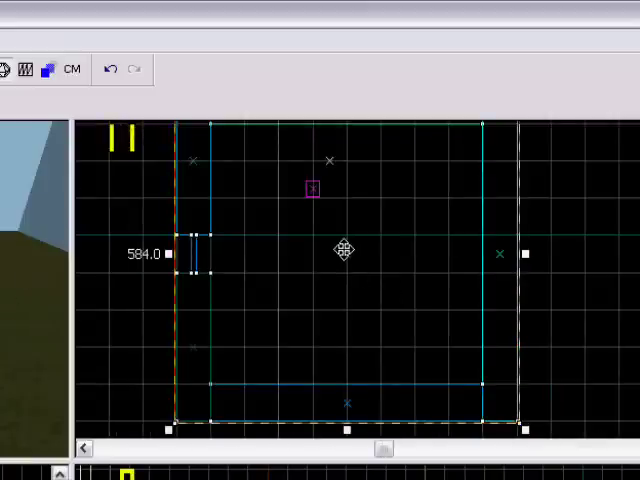
scroll(343, 250, up, 1)
scroll(343, 250, down, 2)
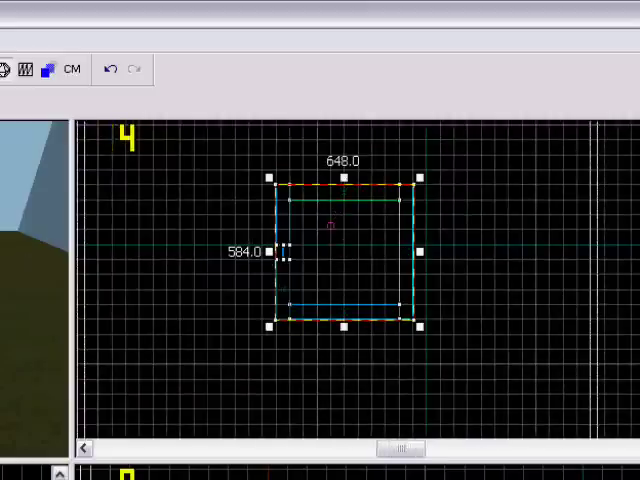
scroll(358, 277, up, 1)
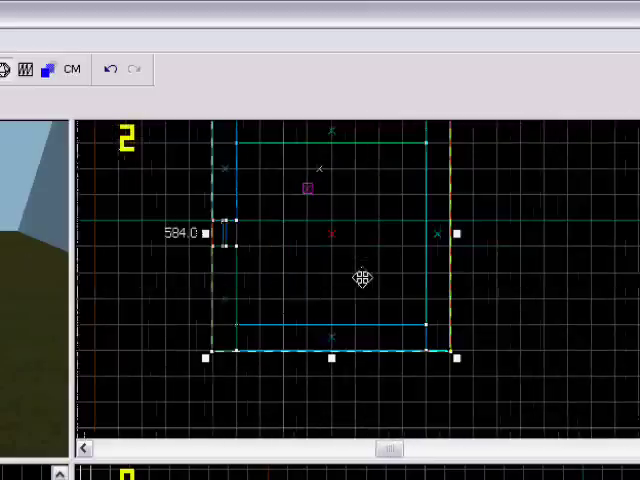
scroll(358, 277, up, 1)
click(443, 246)
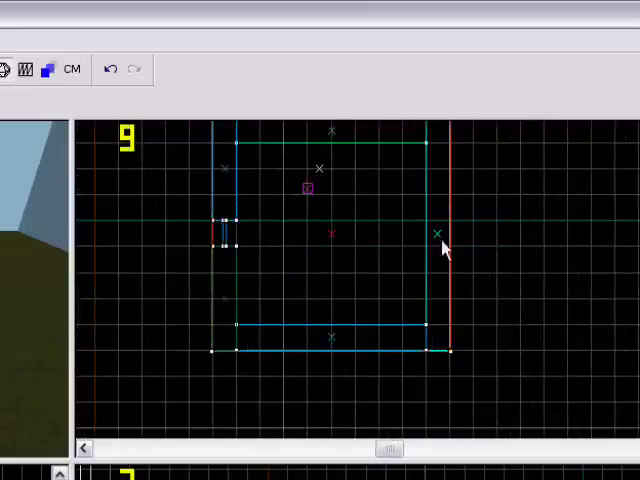
scroll(443, 246, up, 1)
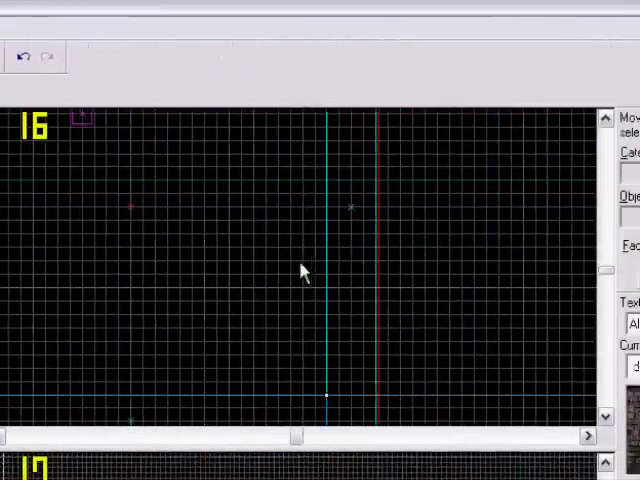
scroll(122, 203, up, 1)
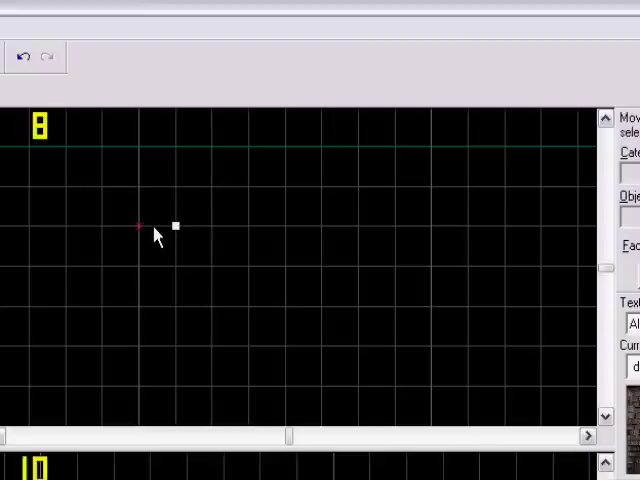
Clip the roof slab across the middle, keeping both halves, then select the right half.
drag(173, 224, 117, 224)
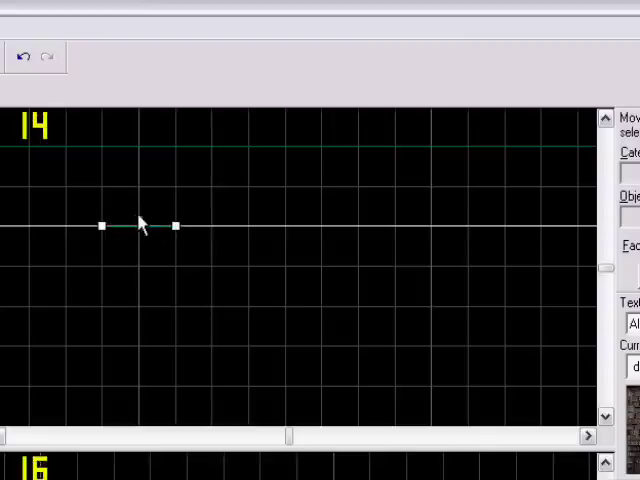
scroll(150, 230, down, 3)
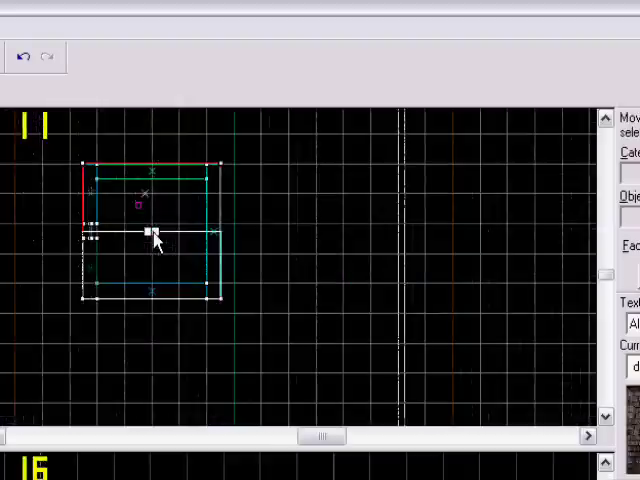
scroll(100, 215, up, 1)
click(180, 177)
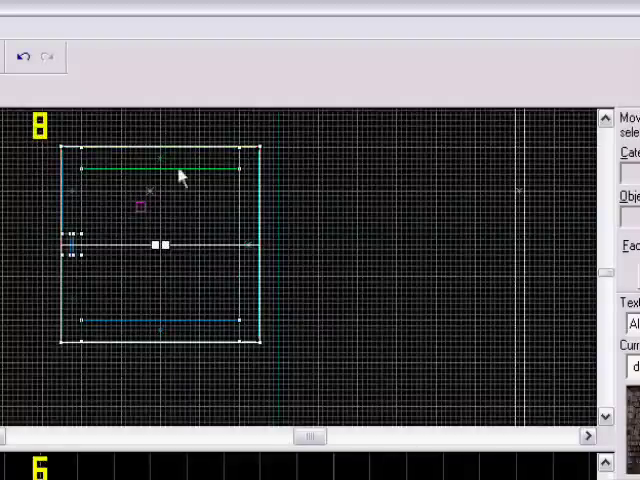
click(97, 242)
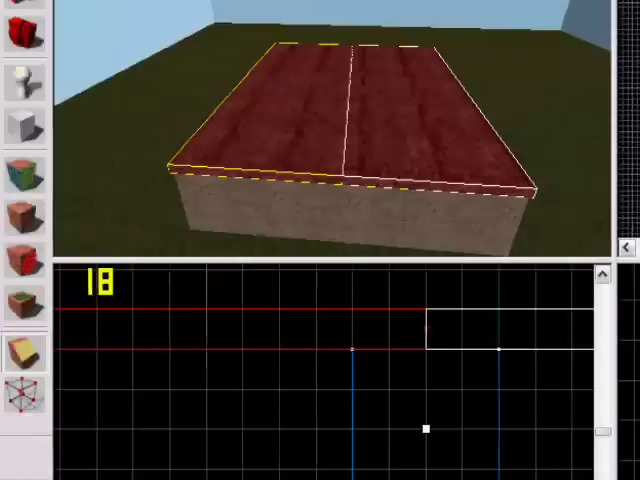
click(17, 366)
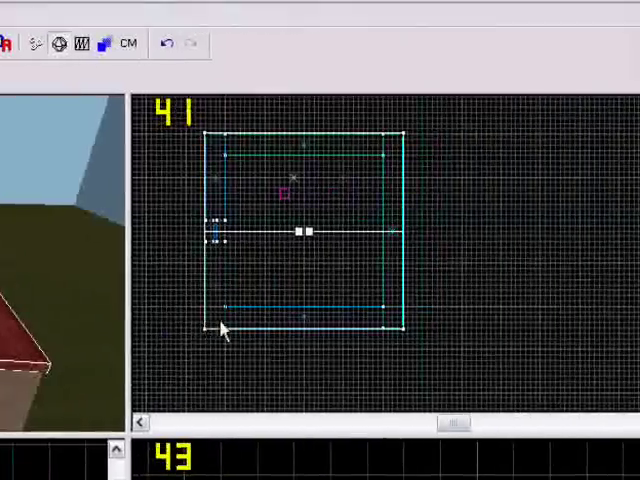
click(60, 326)
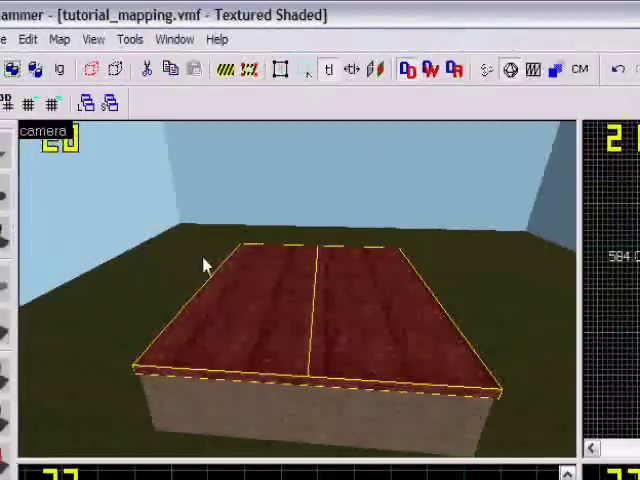
click(318, 340)
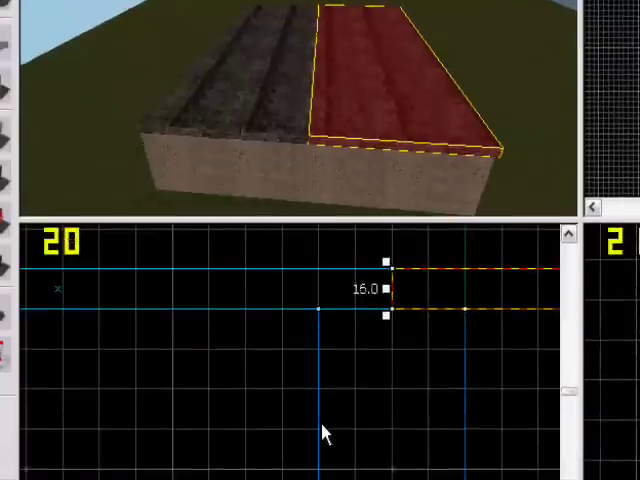
scroll(323, 425, down, 2)
scroll(360, 379, up, 1)
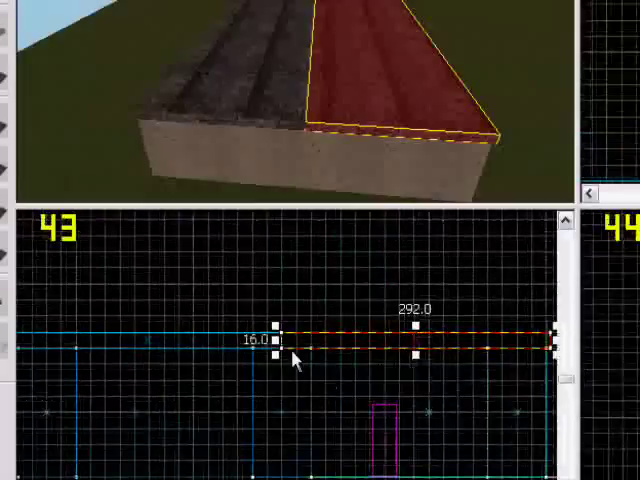
scroll(290, 360, up, 1)
Shear the right roof half's inner end upward into a slope, about 180 units tall.
click(284, 336)
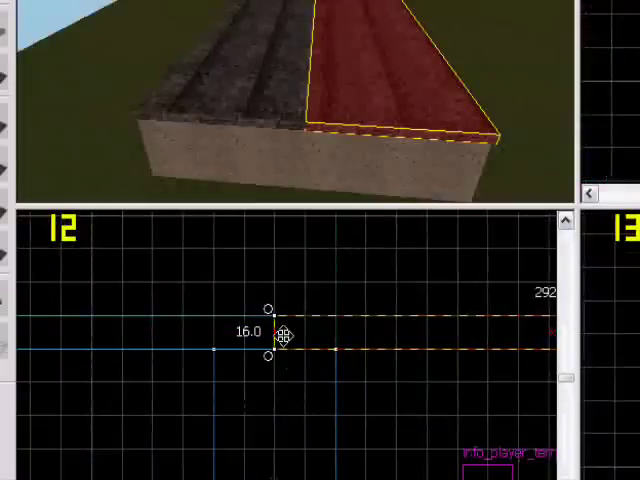
click(284, 336)
scroll(271, 364, down, 1)
scroll(369, 355, up, 1)
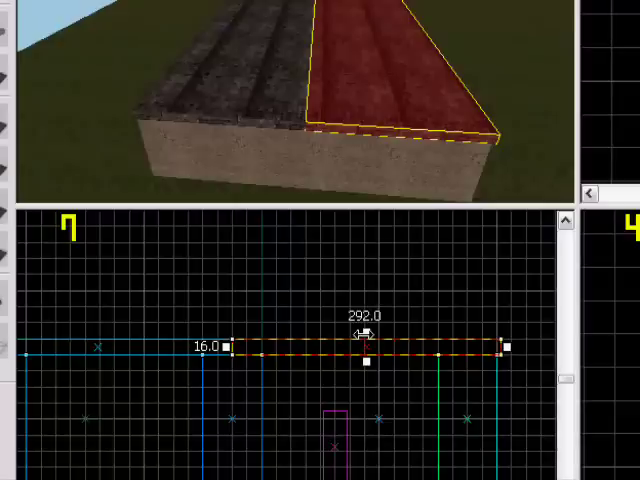
drag(364, 333, 195, 335)
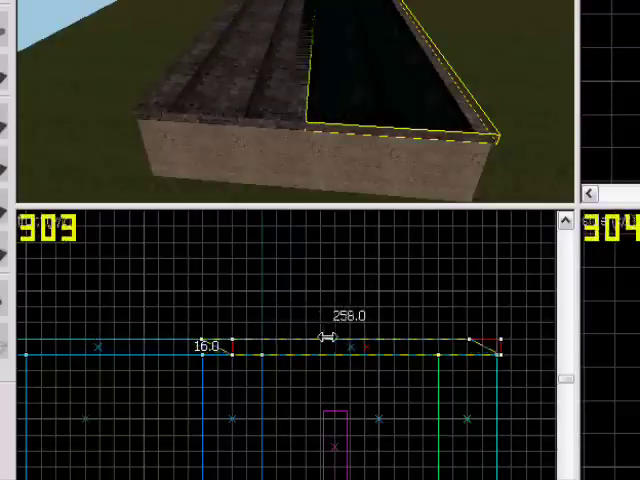
drag(195, 335, 364, 343)
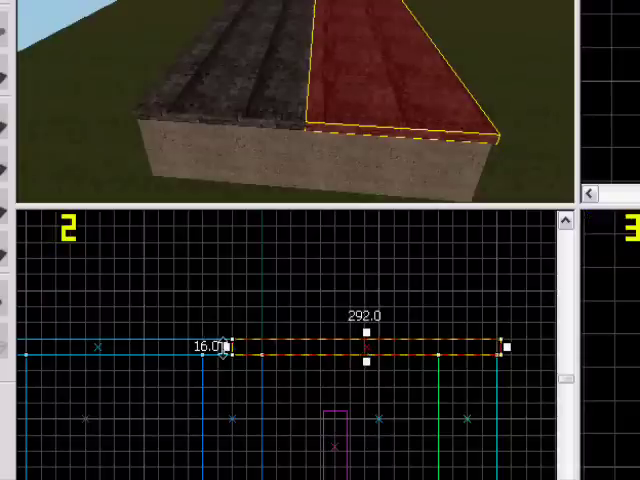
drag(226, 346, 233, 231)
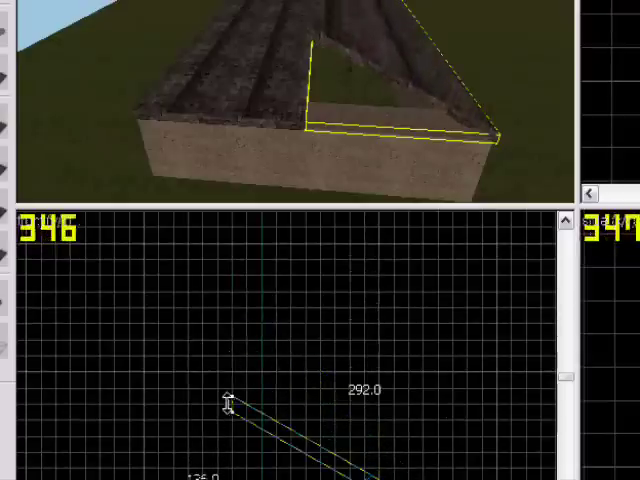
drag(232, 231, 230, 417)
scroll(230, 417, down, 3)
scroll(259, 359, up, 2)
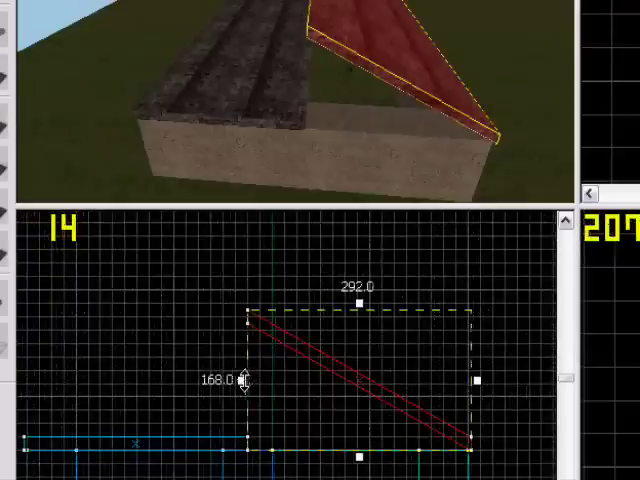
drag(241, 380, 236, 397)
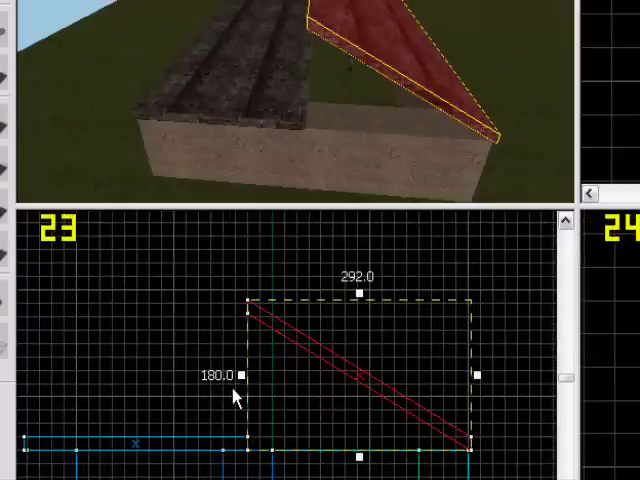
Rotate the left roof half up to the roof slope, then reselect the right half for resizing.
click(160, 95)
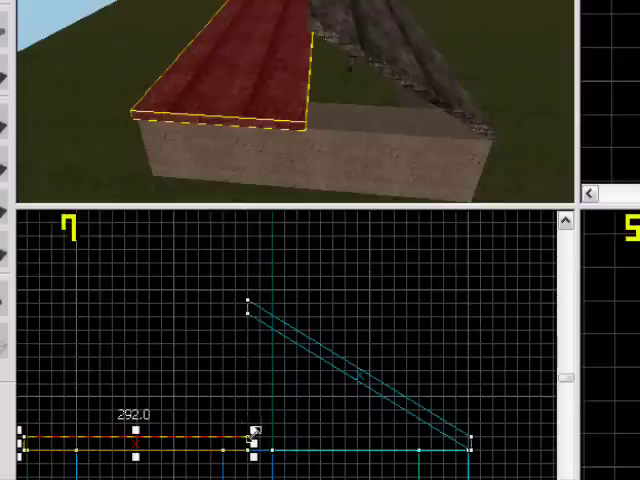
click(221, 446)
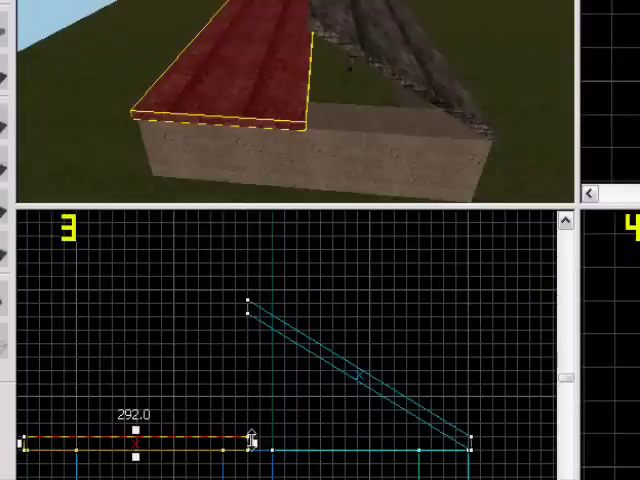
drag(251, 440, 257, 316)
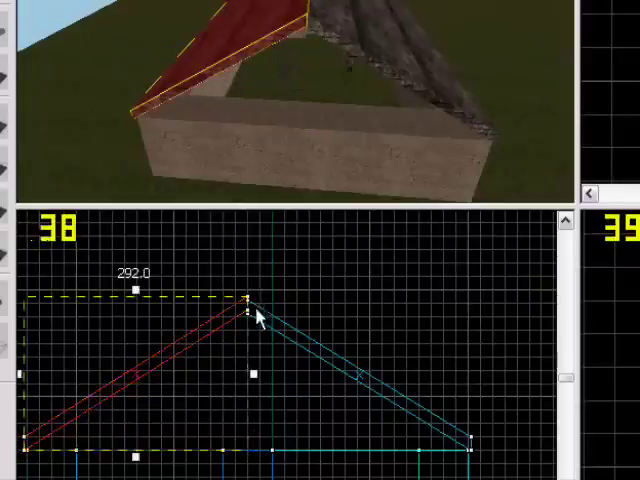
scroll(257, 316, up, 3)
scroll(240, 304, up, 1)
click(362, 313)
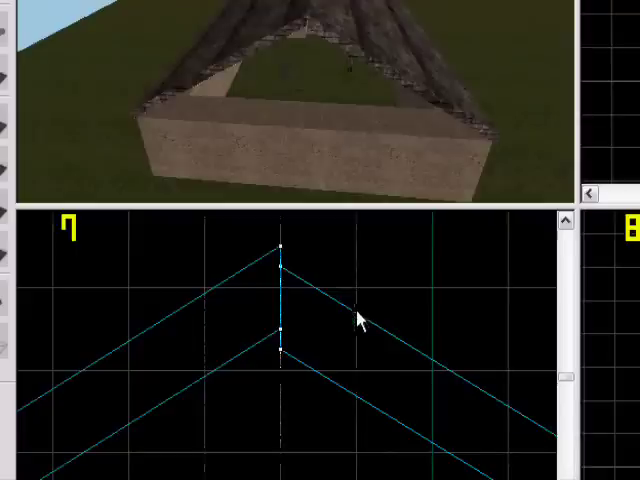
click(358, 319)
scroll(278, 287, down, 3)
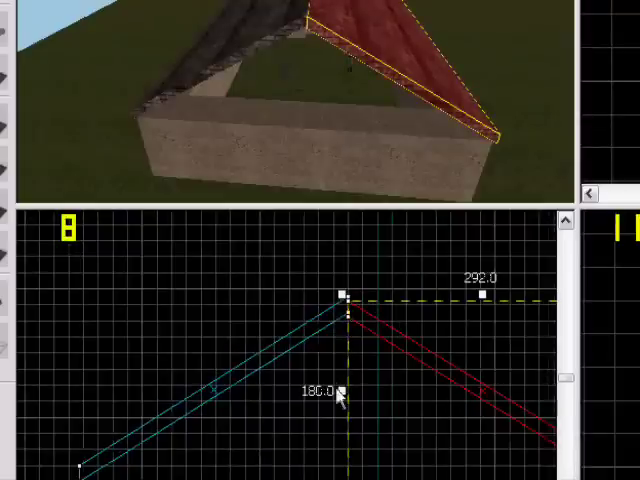
click(365, 385)
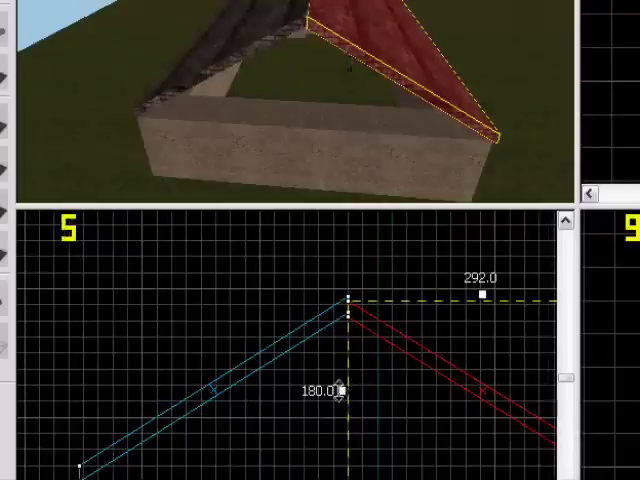
scroll(357, 297, up, 3)
scroll(334, 303, up, 1)
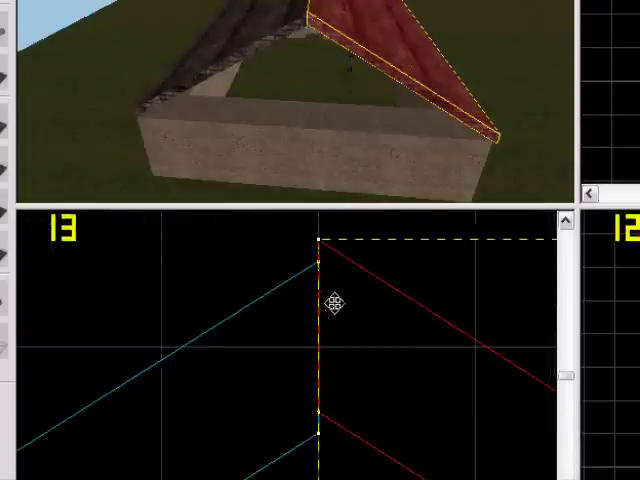
scroll(334, 303, down, 2)
scroll(316, 320, down, 2)
scroll(407, 339, up, 2)
scroll(461, 382, up, 2)
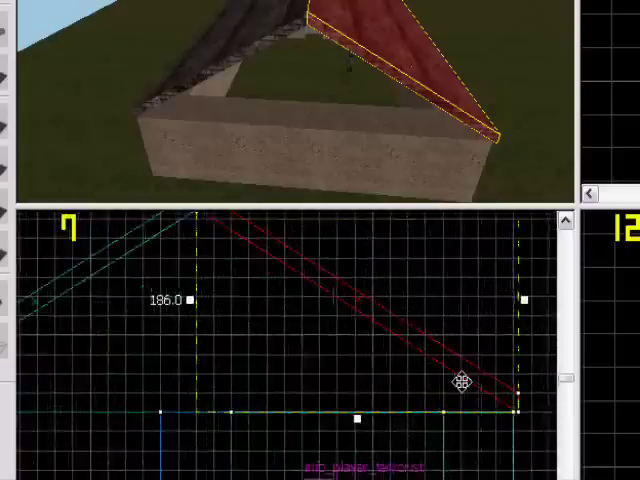
scroll(461, 382, down, 1)
scroll(511, 397, up, 2)
scroll(543, 426, up, 2)
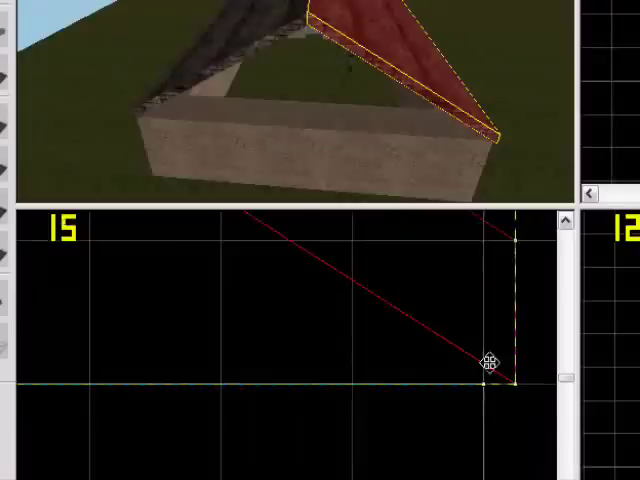
scroll(484, 353, down, 2)
scroll(456, 326, up, 2)
scroll(400, 296, down, 1)
scroll(367, 282, up, 2)
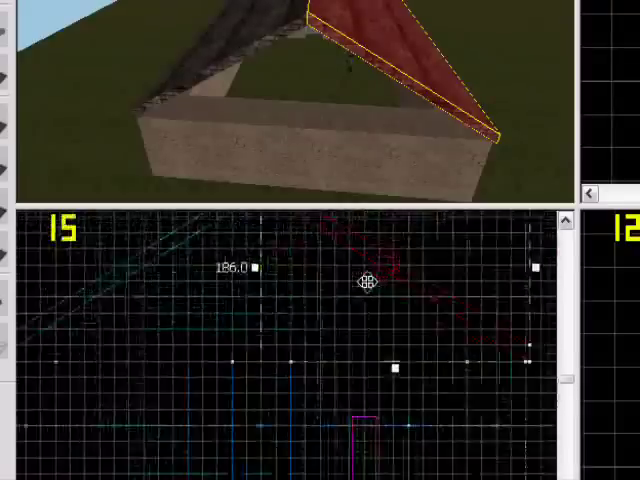
scroll(304, 264, down, 2)
scroll(300, 240, down, 1)
scroll(321, 306, up, 3)
scroll(285, 286, up, 2)
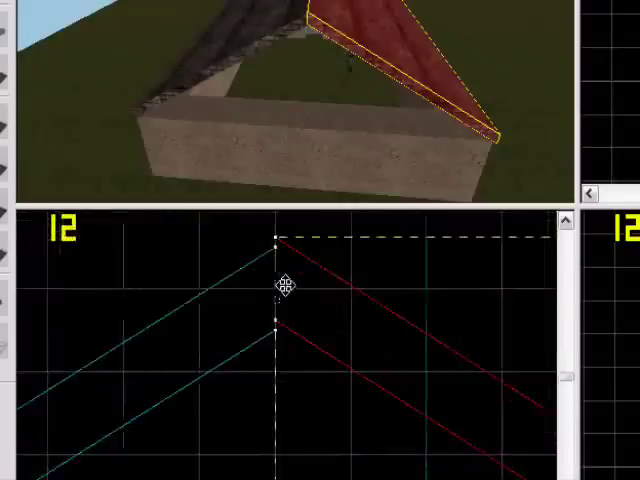
scroll(285, 280, up, 1)
scroll(280, 280, down, 2)
scroll(278, 275, up, 1)
scroll(277, 275, up, 1)
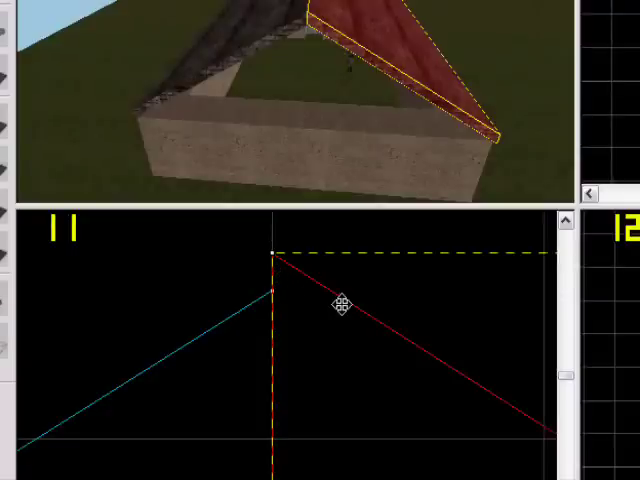
Lower the right roof half's top edge onto the apex and clear the selection.
drag(341, 304, 340, 318)
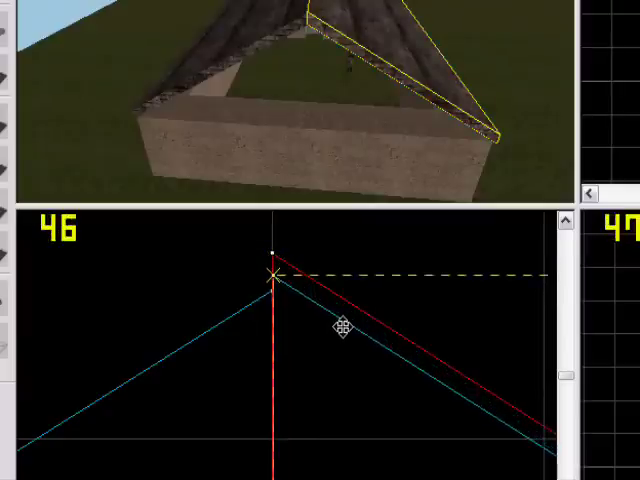
drag(340, 318, 341, 343)
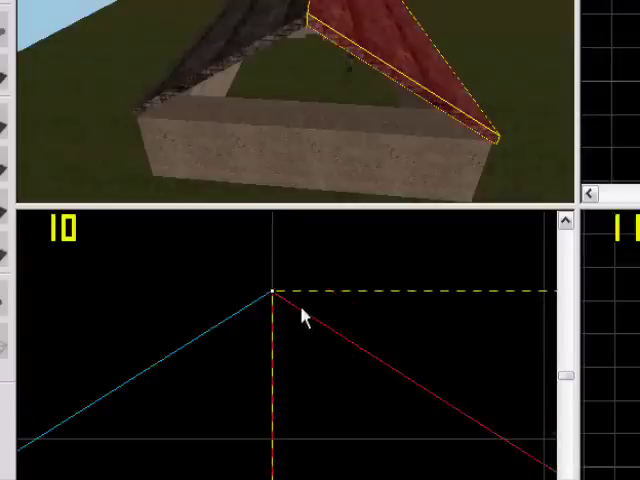
click(447, 281)
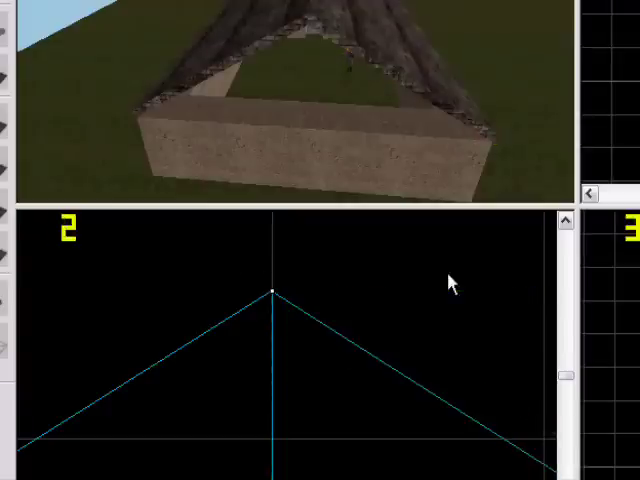
scroll(314, 271, down, 2)
scroll(299, 299, down, 2)
scroll(297, 322, down, 2)
scroll(429, 379, up, 3)
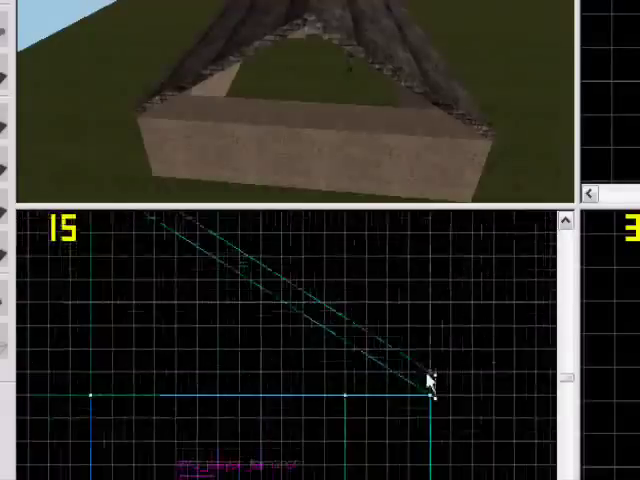
scroll(431, 410, up, 1)
scroll(450, 393, down, 1)
scroll(450, 390, down, 1)
scroll(100, 389, down, 2)
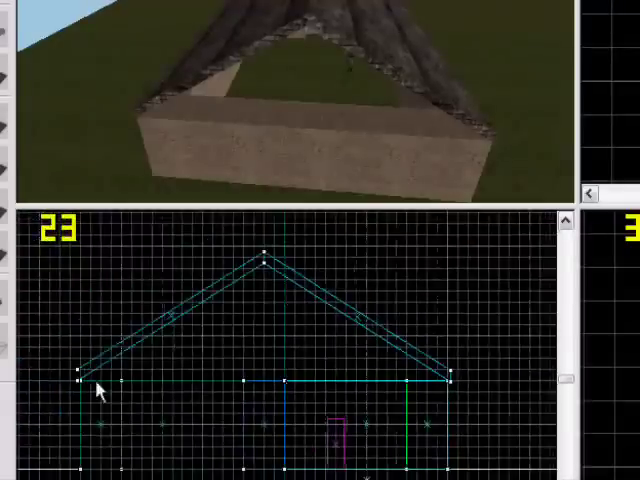
scroll(100, 389, up, 2)
scroll(66, 377, up, 1)
scroll(65, 375, up, 1)
scroll(63, 375, down, 2)
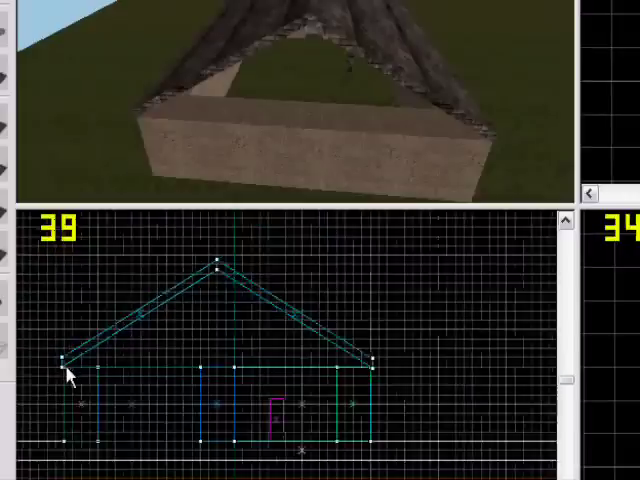
scroll(66, 370, down, 1)
Reposition the left roof slab's lower end on the grid.
click(243, 45)
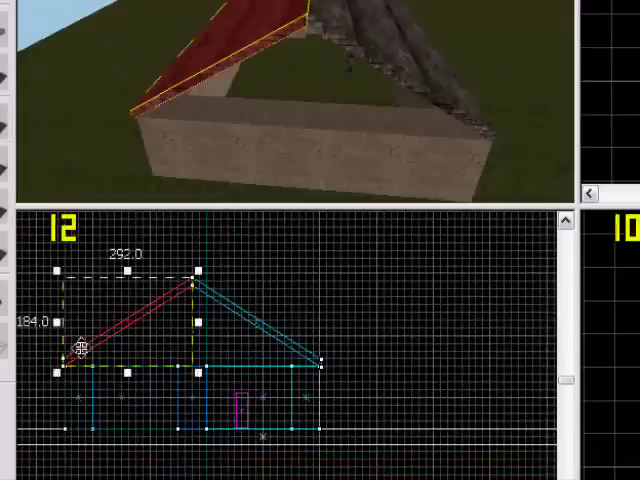
scroll(81, 348, up, 2)
scroll(103, 404, up, 2)
scroll(87, 407, down, 4)
scroll(90, 424, up, 3)
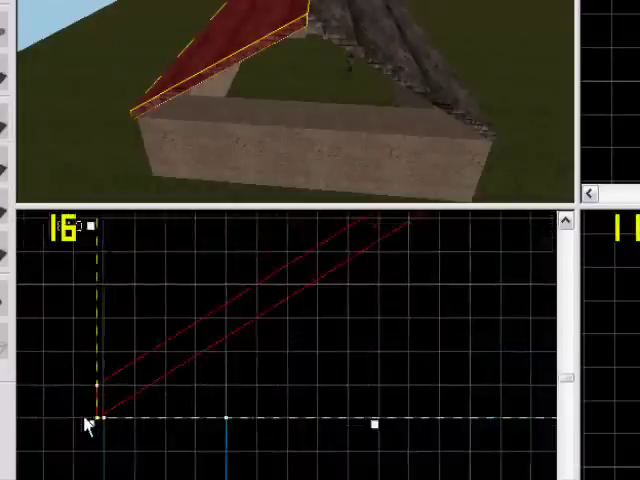
scroll(87, 425, up, 1)
scroll(122, 395, up, 2)
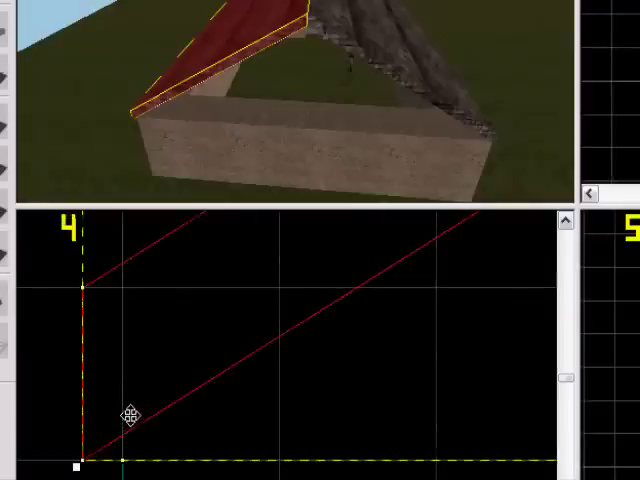
scroll(130, 415, down, 2)
mouse_move(130, 415)
mouse_down()
mouse_move(149, 425)
mouse_move(120, 418)
mouse_up()
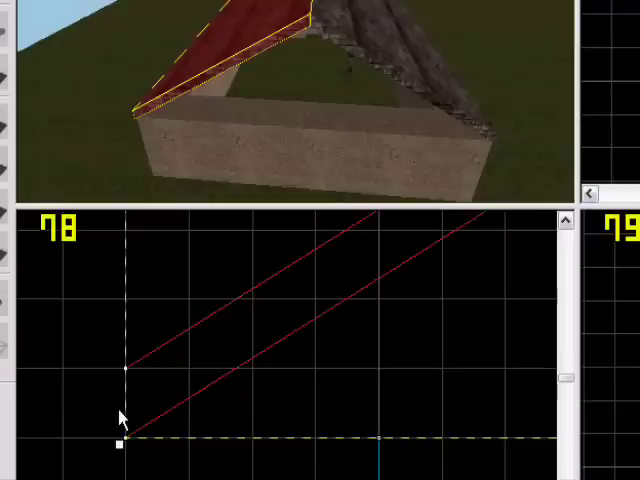
key(Left)
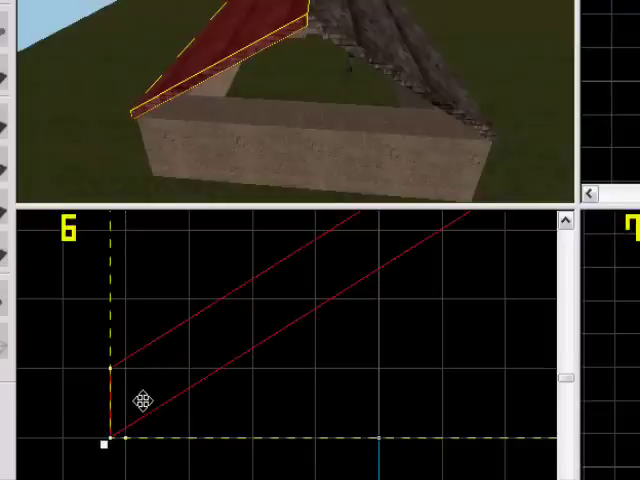
drag(143, 401, 143, 411)
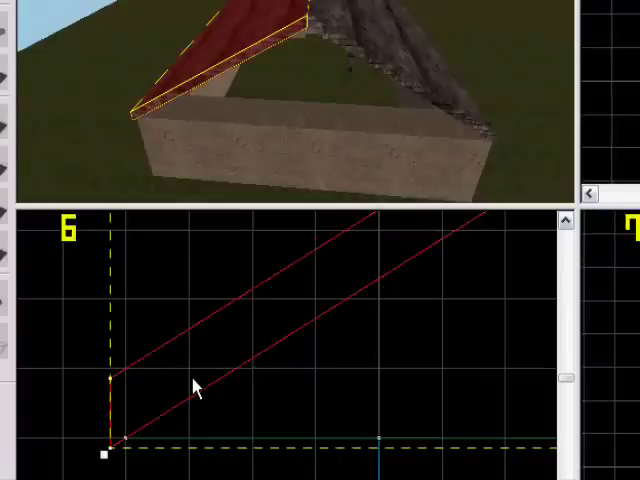
scroll(191, 377, down, 3)
scroll(209, 346, down, 2)
scroll(254, 360, up, 4)
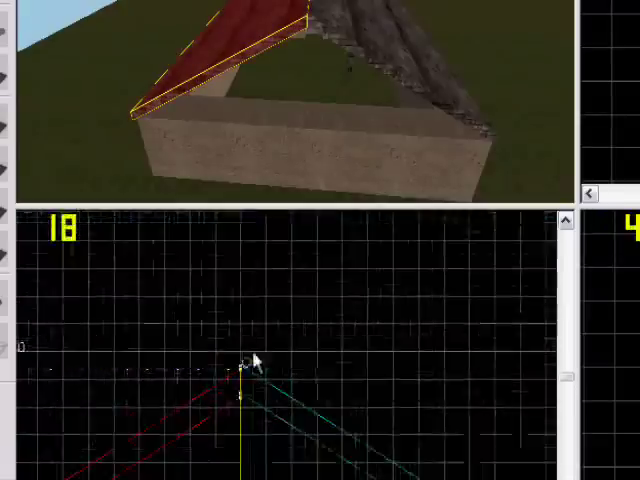
scroll(272, 400, up, 2)
scroll(272, 400, up, 1)
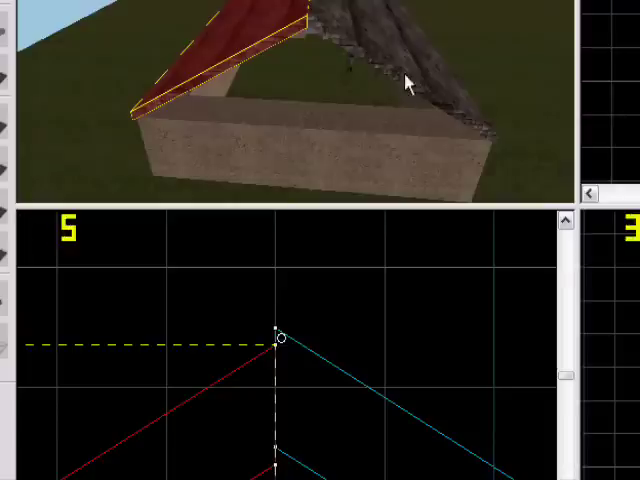
Pull the right roof slab's top corner down onto the ridge with the Vertex tool.
click(357, 397)
scroll(317, 454, up, 1)
scroll(326, 323, up, 2)
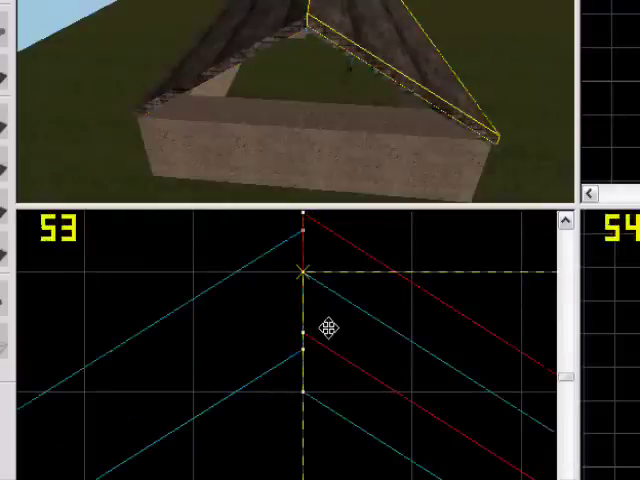
drag(328, 328, 330, 303)
key(shift+v)
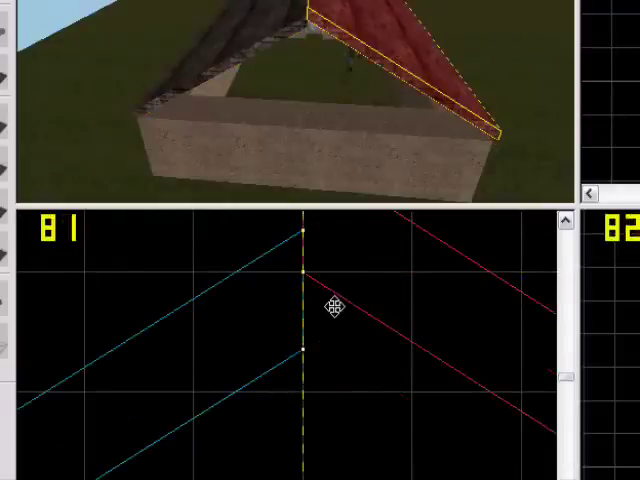
scroll(313, 360, down, 2)
scroll(319, 331, up, 1)
scroll(310, 318, up, 1)
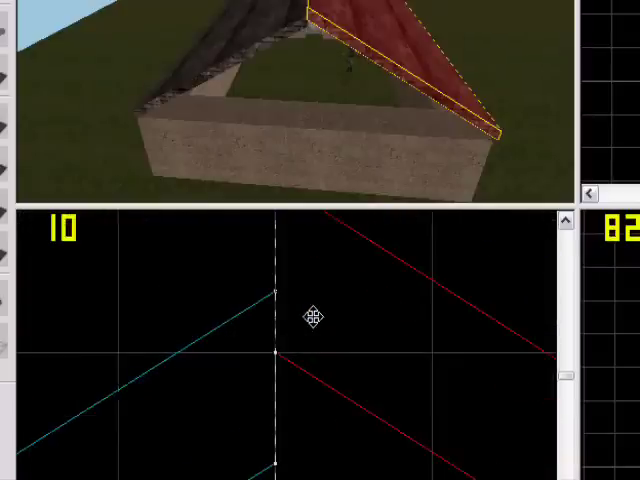
drag(313, 317, 313, 404)
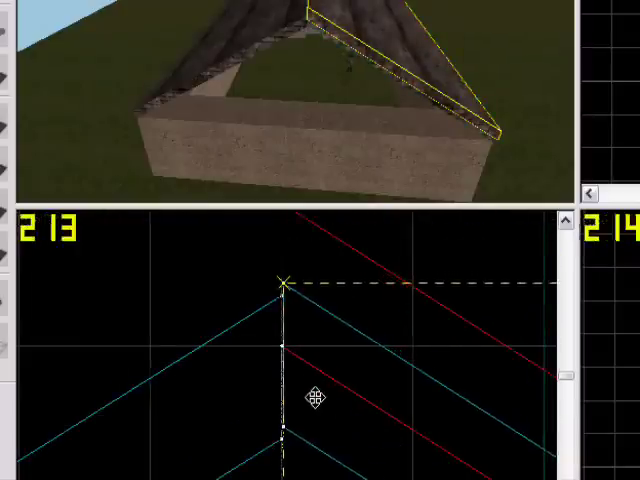
key(shift+v)
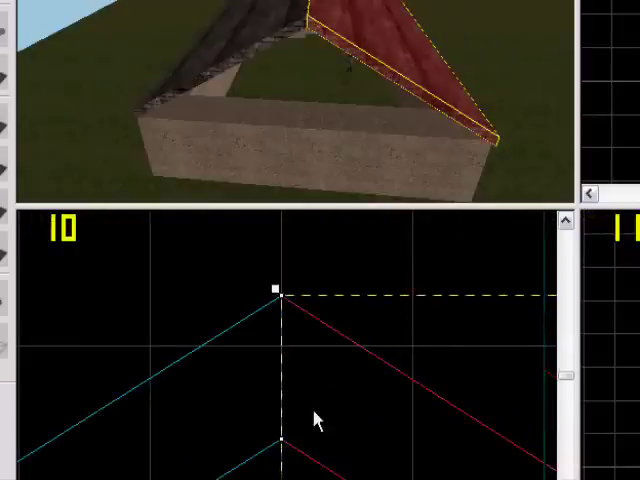
scroll(398, 310, down, 1)
scroll(343, 361, down, 1)
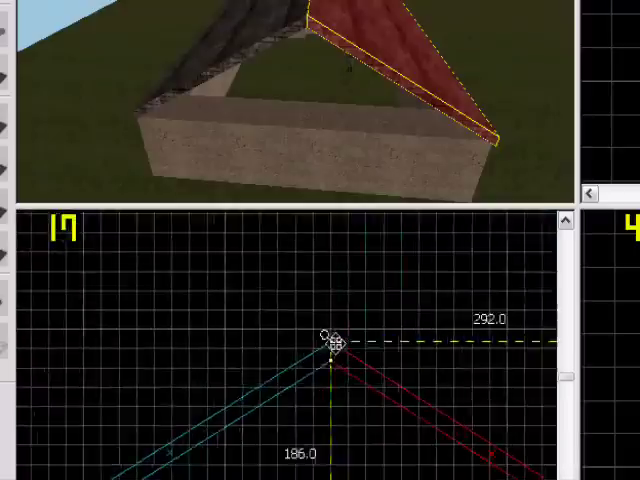
scroll(334, 343, down, 1)
scroll(436, 443, up, 2)
scroll(279, 303, up, 2)
scroll(280, 257, up, 1)
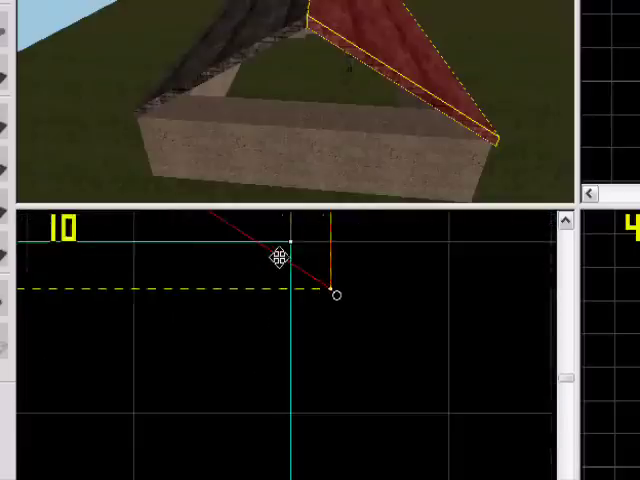
scroll(261, 246, down, 1)
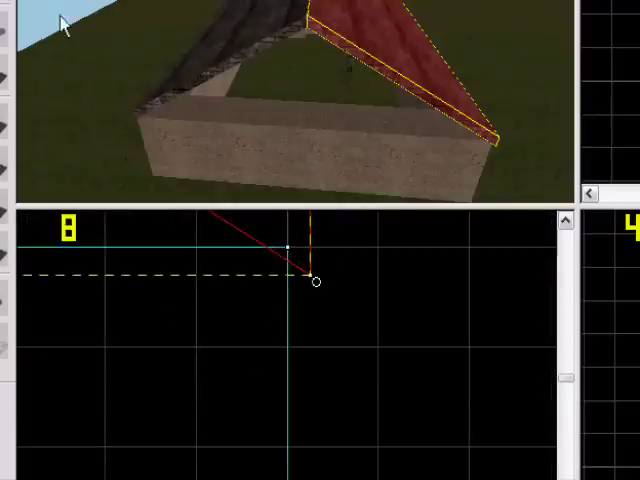
key(z)
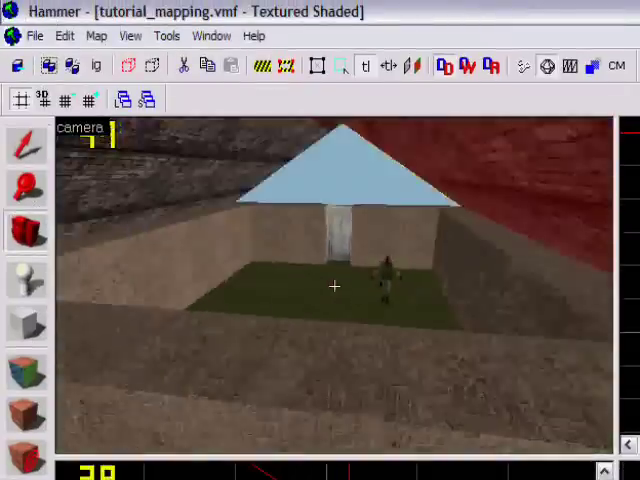
key(w)
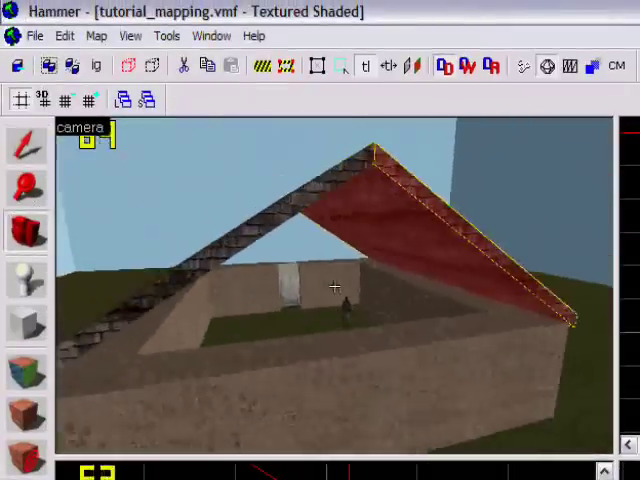
key(s)
key(z)
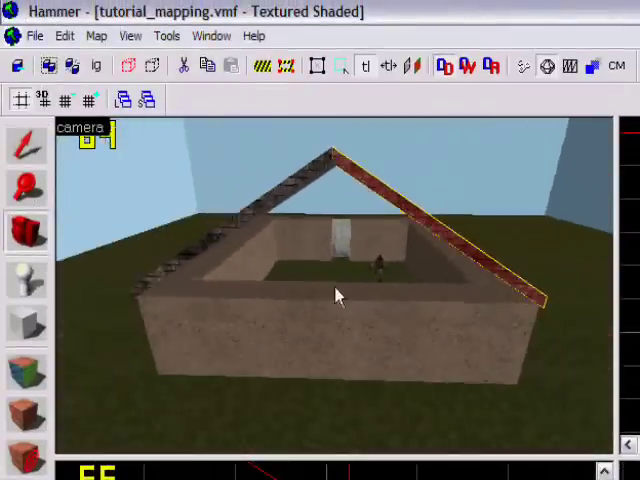
key(z)
key(w)
key(s)
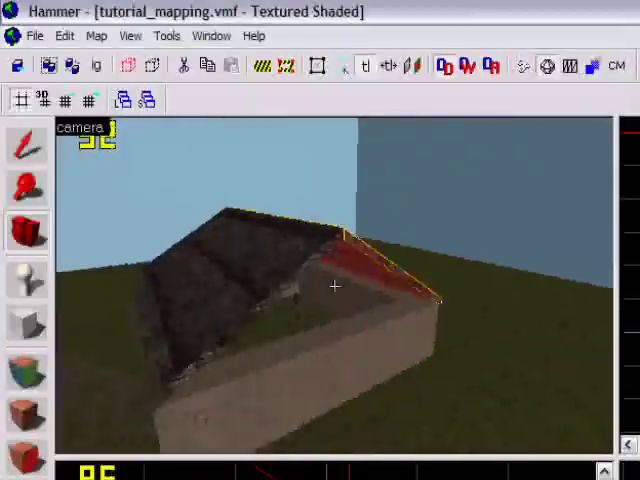
key(z)
key(s)
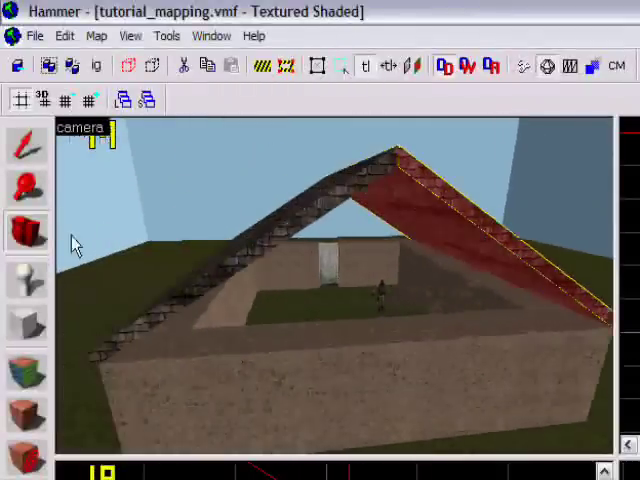
key(z)
key(w)
key(w)
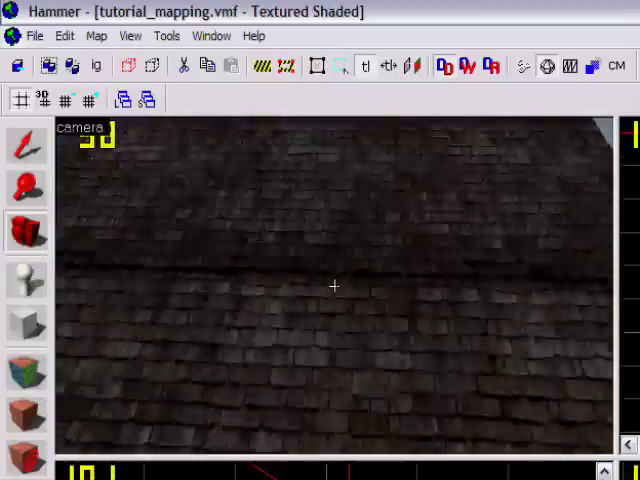
key(s)
key(z)
key(w)
key(w)
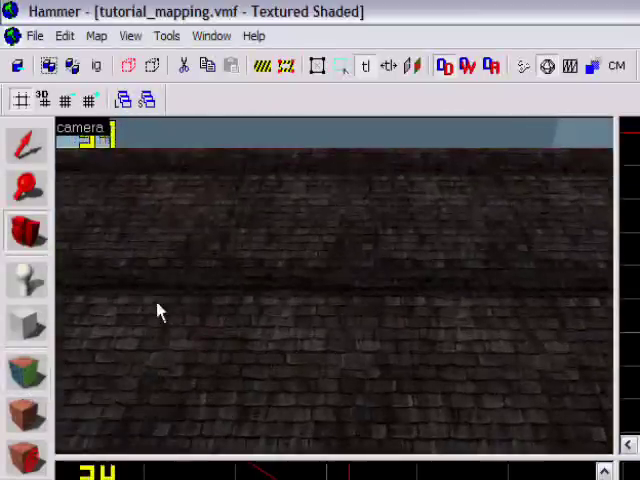
key(s)
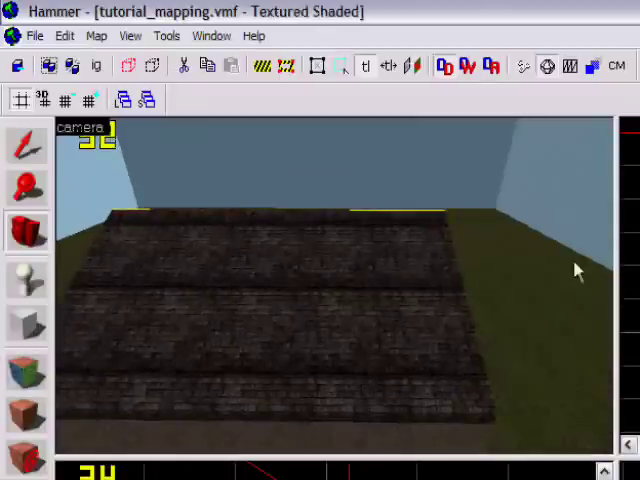
key(w)
Set the roof face's texture rotation to 30 in the Face Edit Sheet.
click(16, 376)
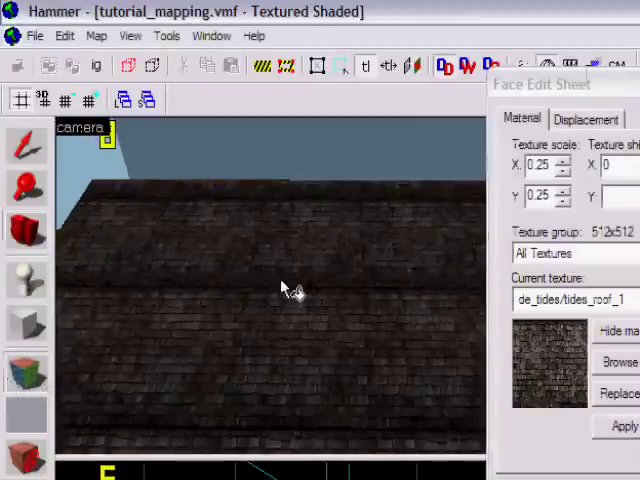
click(360, 296)
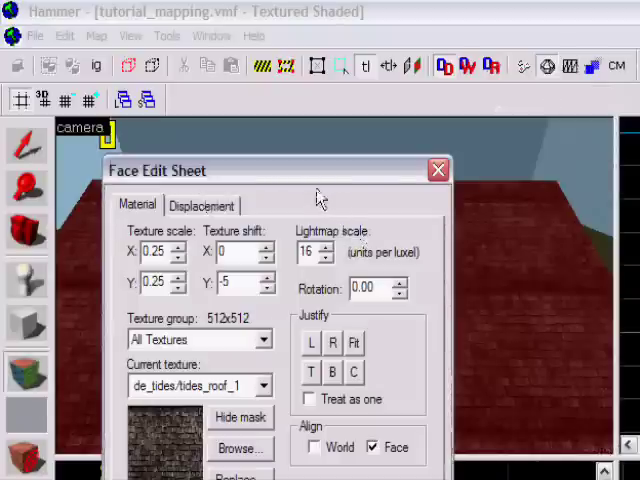
click(470, 190)
drag(399, 285, 400, 298)
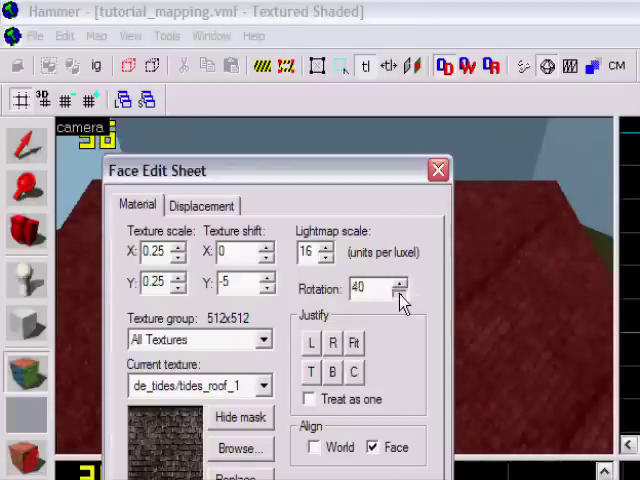
drag(400, 298, 385, 292)
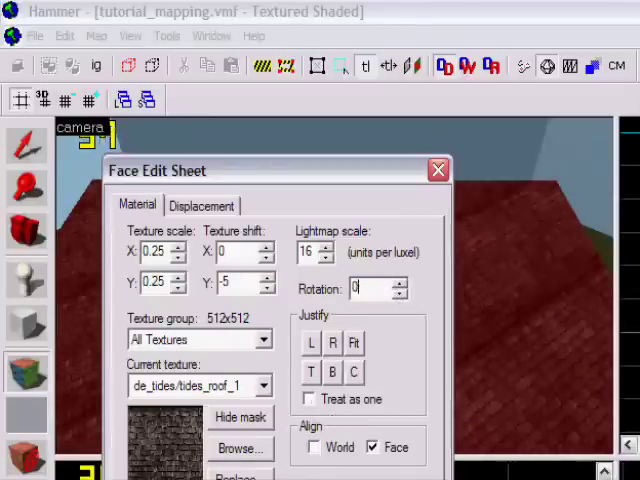
click(438, 170)
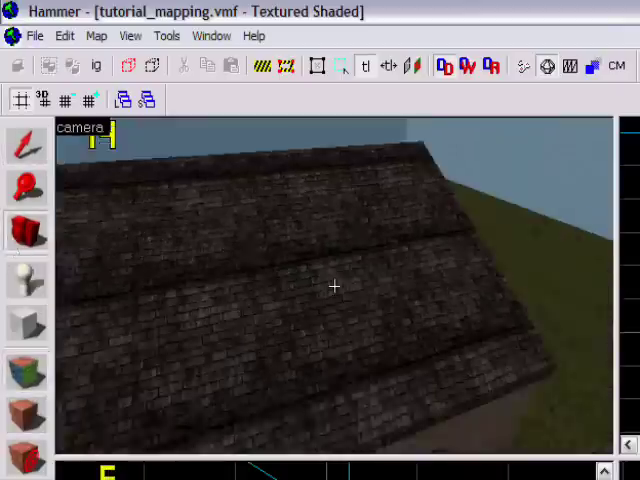
scroll(334, 286, down, 3)
scroll(334, 286, down, 3)
scroll(334, 286, down, 2)
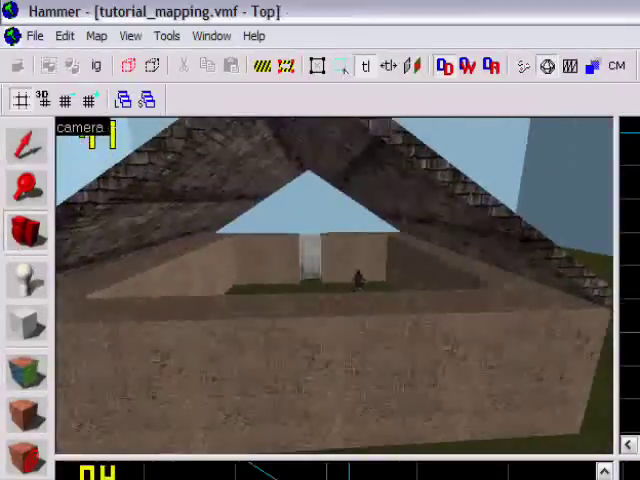
Pick a brick wall face and read its texture values in the Face Edit Sheet.
click(28, 372)
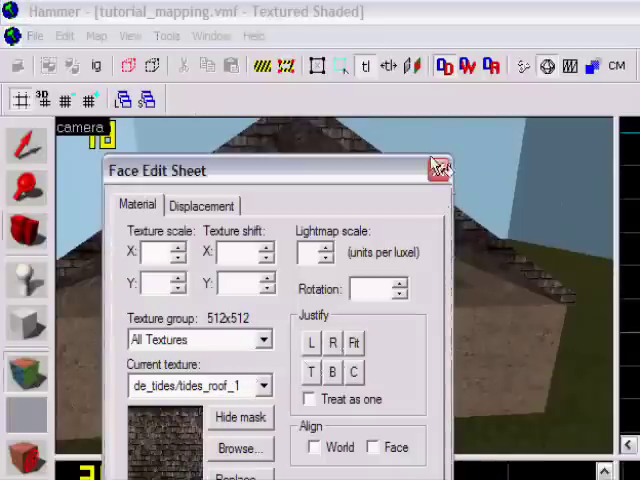
click(438, 170)
click(28, 372)
click(485, 367)
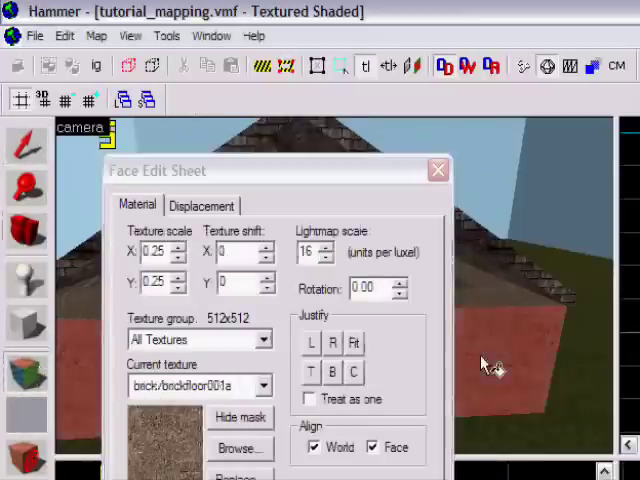
click(438, 172)
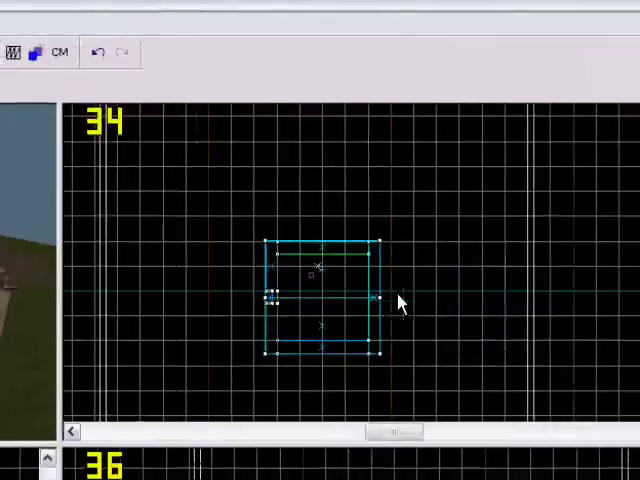
scroll(320, 352, up, 5)
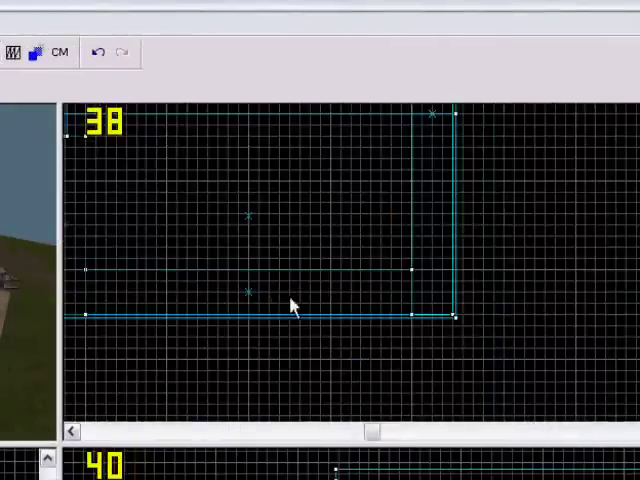
scroll(292, 307, up, 3)
scroll(383, 311, up, 2)
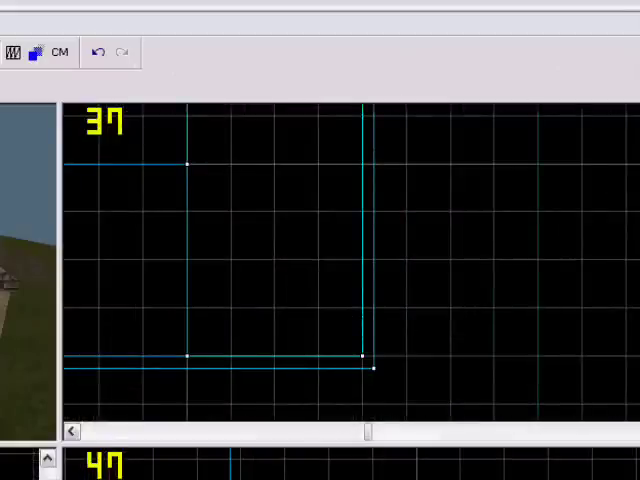
Draw a block in the top view, 64 units deep and stretched along the house's length.
drag(362, 362, 150, 307)
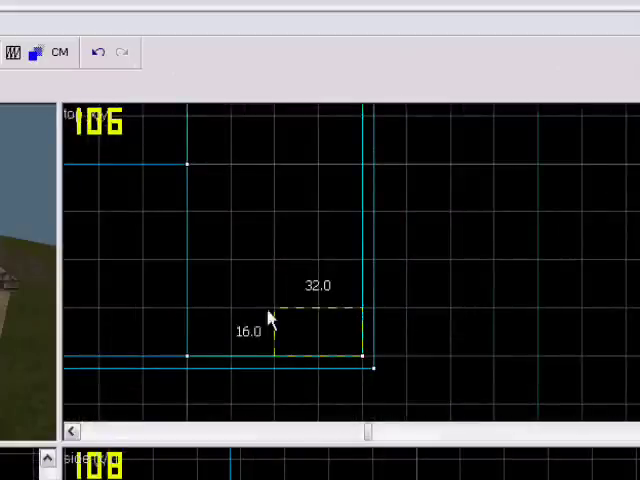
scroll(240, 300, down, 3)
scroll(240, 305, up, 1)
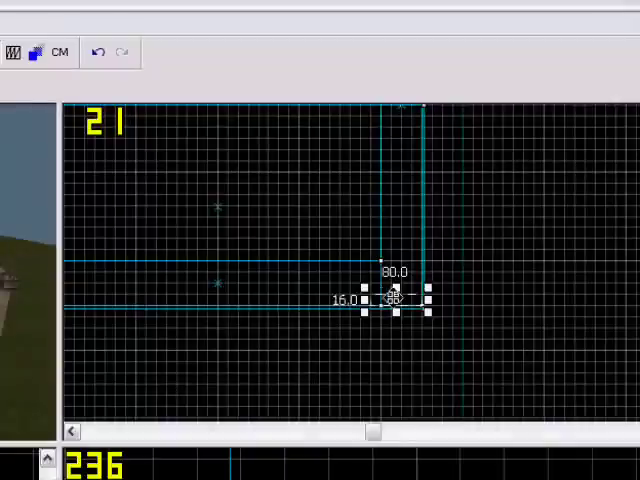
drag(395, 290, 393, 256)
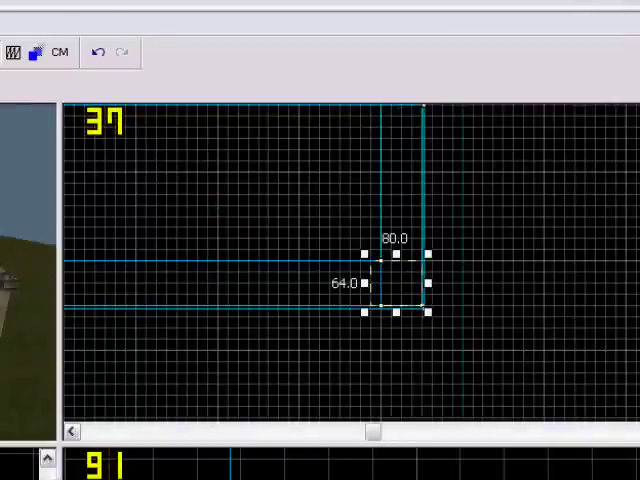
scroll(360, 284, down, 3)
scroll(410, 298, up, 1)
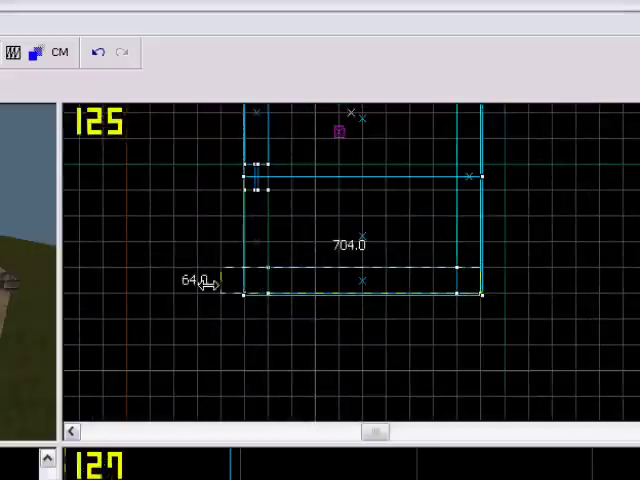
drag(447, 280, 238, 281)
Undo the long brush, then create a 576-unit right-side wall and a 64x64 corner block.
key(Return)
scroll(254, 270, up, 1)
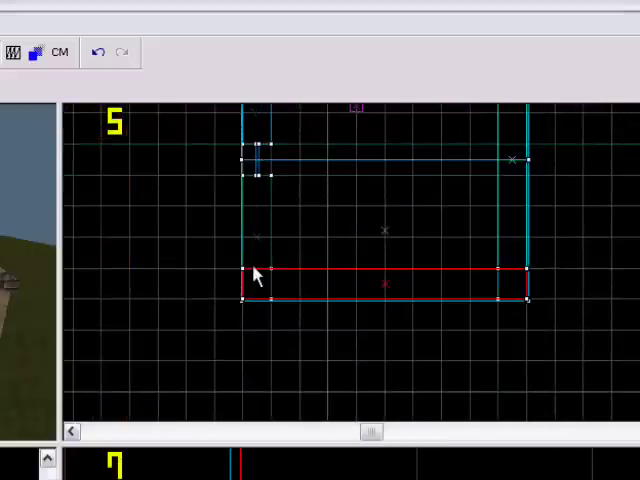
scroll(254, 274, down, 2)
key(ctrl+z)
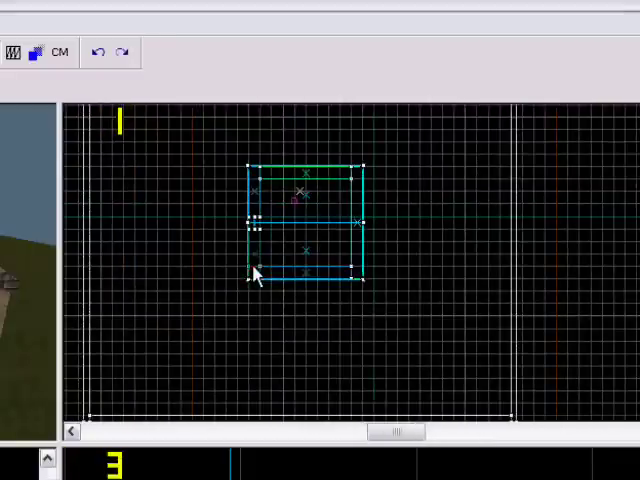
scroll(361, 257, up, 3)
scroll(372, 340, up, 1)
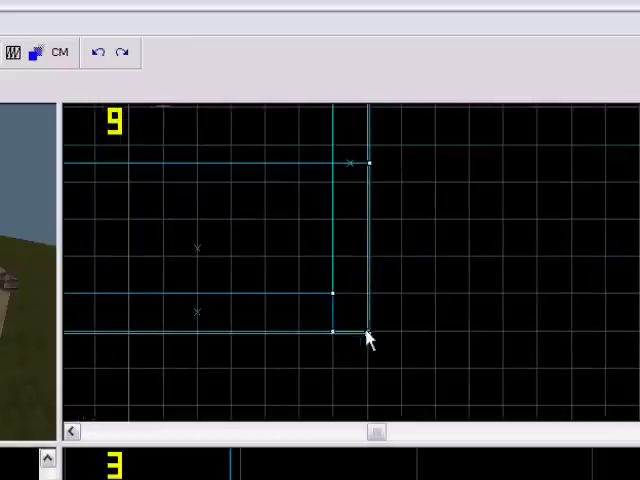
drag(370, 338, 332, 183)
scroll(304, 297, down, 1)
scroll(336, 250, down, 1)
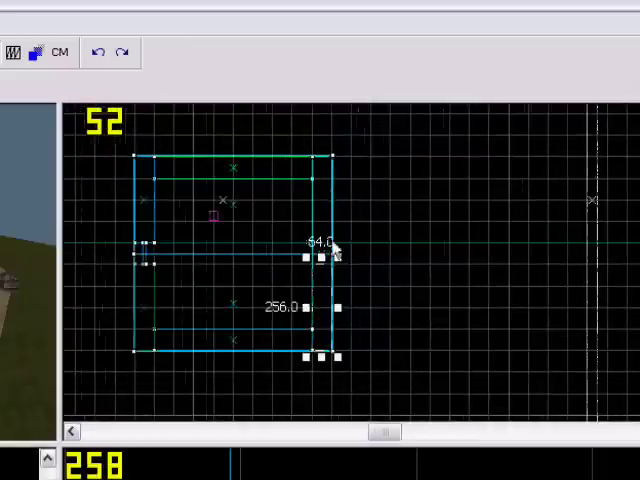
drag(323, 254, 335, 157)
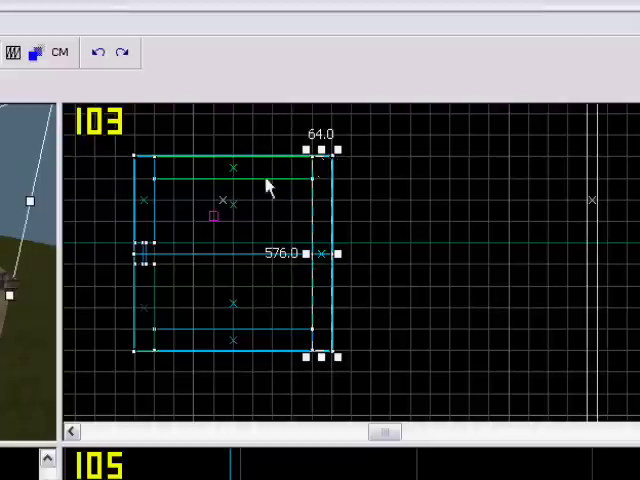
key(Return)
drag(155, 168, 176, 157)
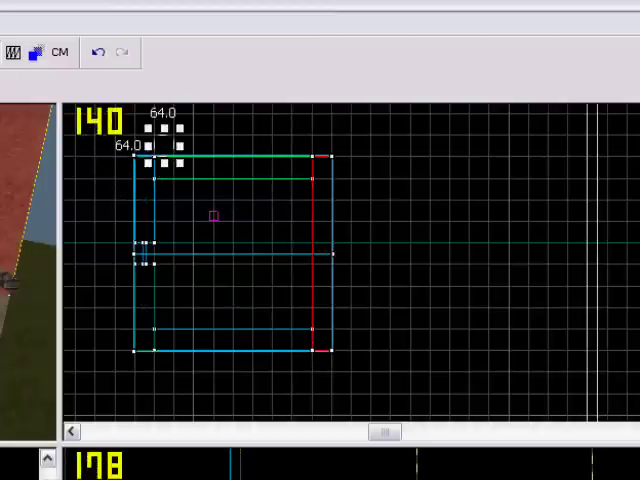
key(Return)
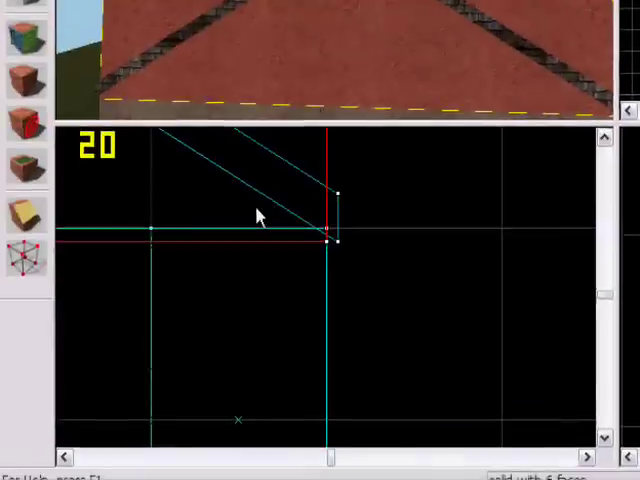
scroll(257, 218, down, 2)
scroll(269, 217, down, 2)
scroll(303, 217, down, 2)
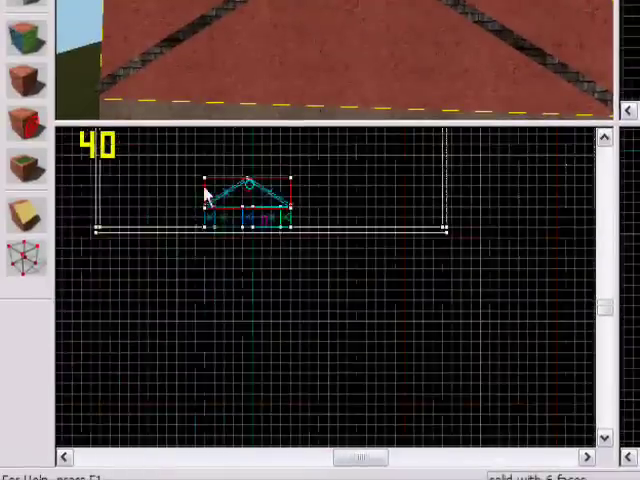
scroll(204, 190, up, 2)
scroll(318, 186, down, 2)
scroll(323, 179, up, 2)
scroll(320, 206, up, 1)
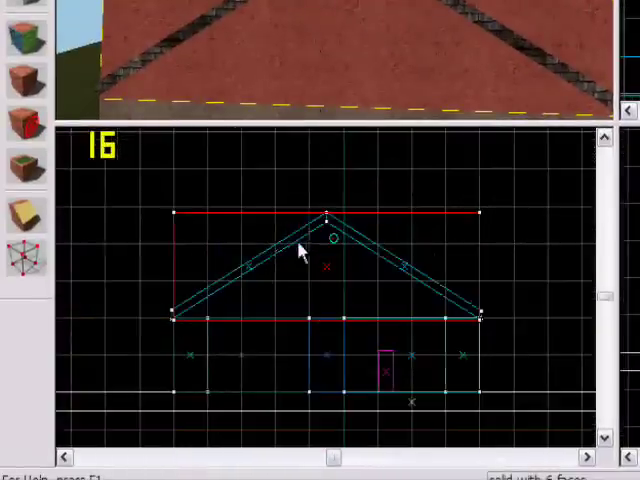
scroll(300, 251, up, 1)
scroll(306, 247, down, 2)
scroll(354, 243, up, 1)
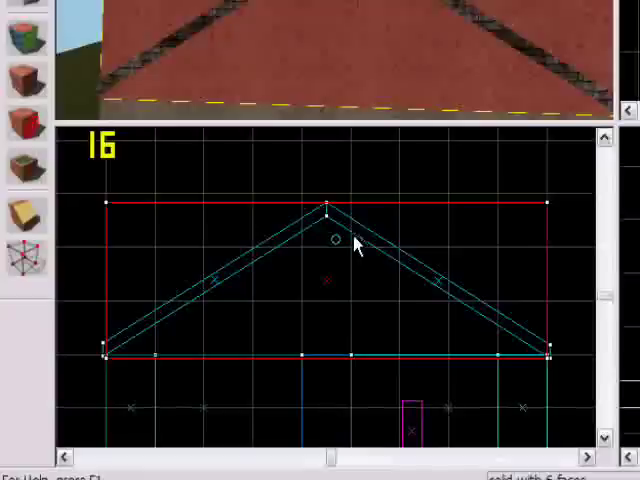
Clip the roof brush along the left roof slope above the peak.
click(22, 216)
scroll(326, 218, up, 2)
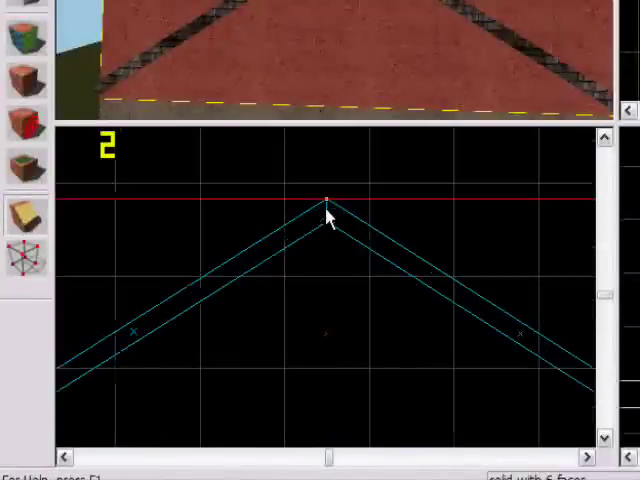
scroll(326, 218, down, 1)
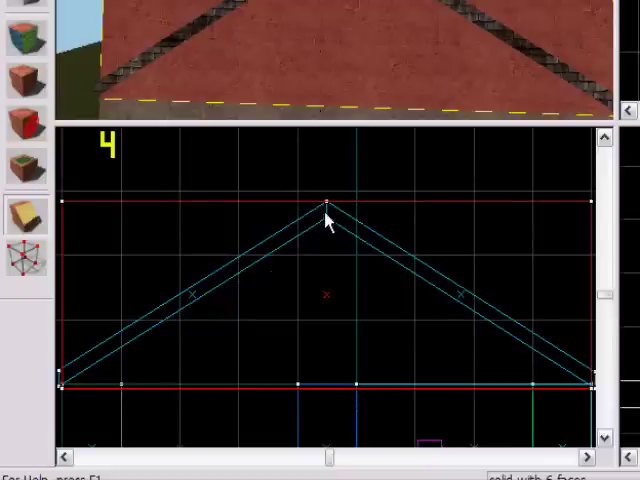
drag(326, 220, 298, 235)
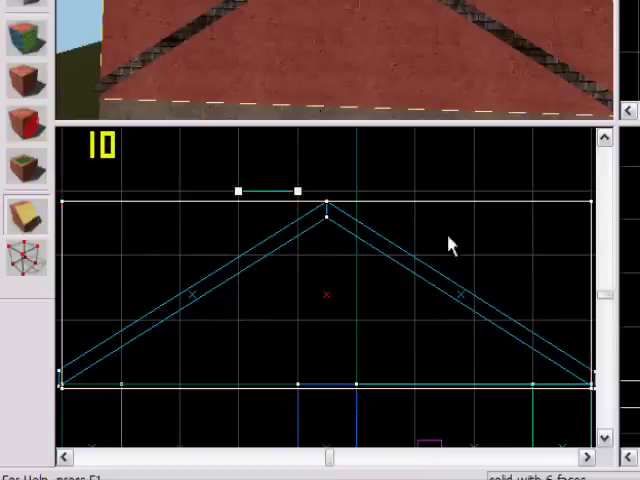
scroll(317, 246, down, 2)
scroll(317, 246, up, 1)
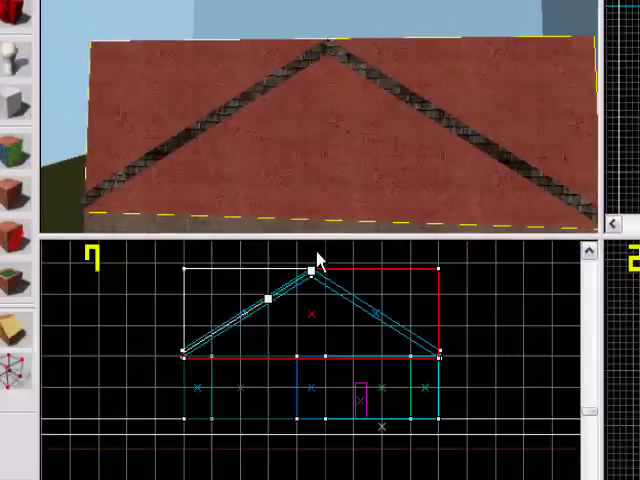
scroll(261, 300, up, 1)
scroll(263, 298, up, 1)
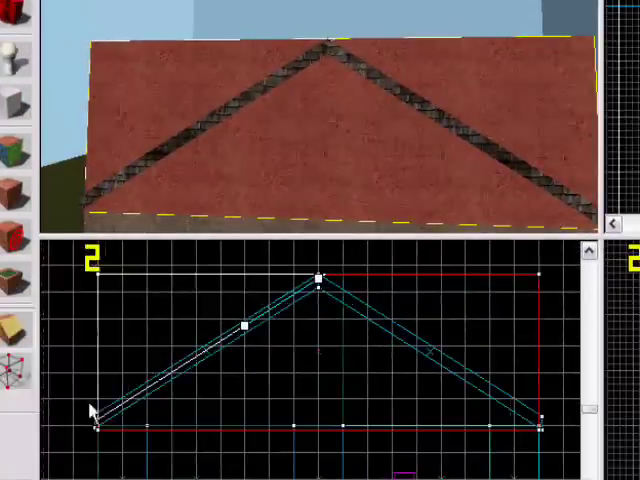
click(8, 333)
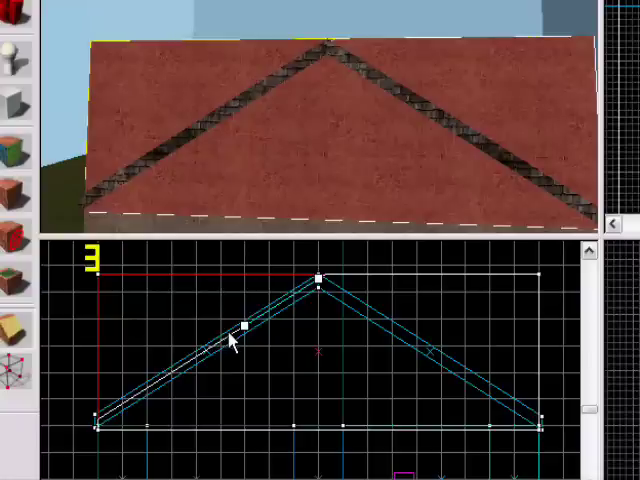
key(Return)
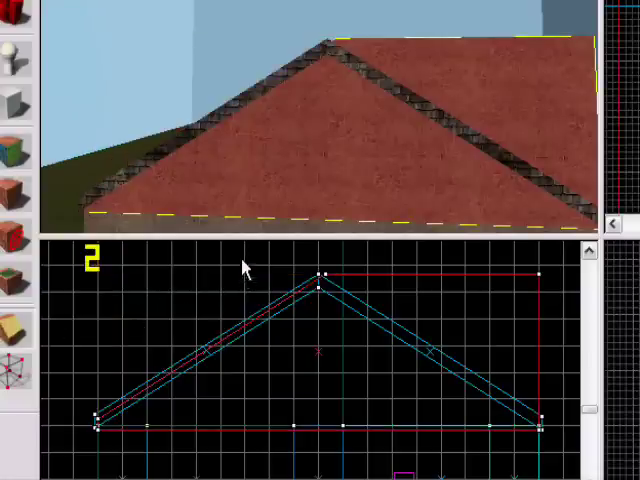
scroll(336, 293, up, 1)
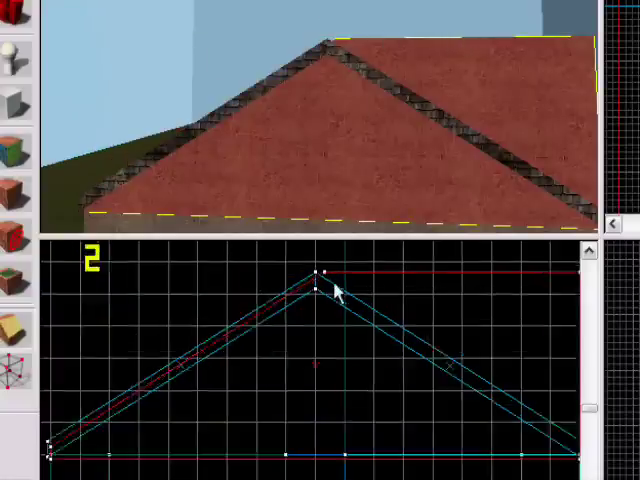
scroll(315, 285, up, 1)
Clip down the right roof slope, switching which side the clip keeps.
drag(314, 281, 379, 326)
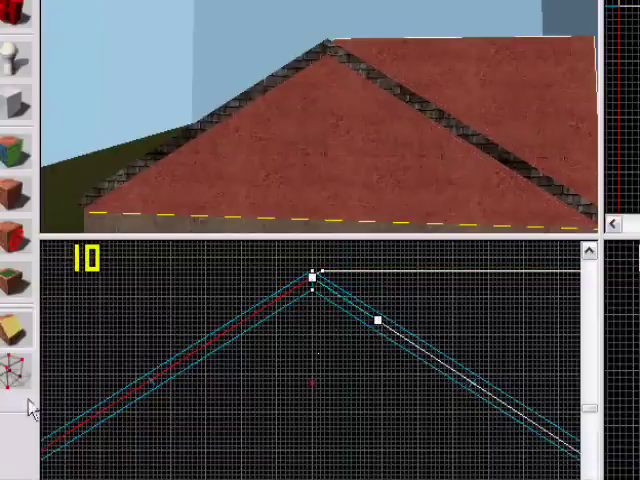
key(shift+c)
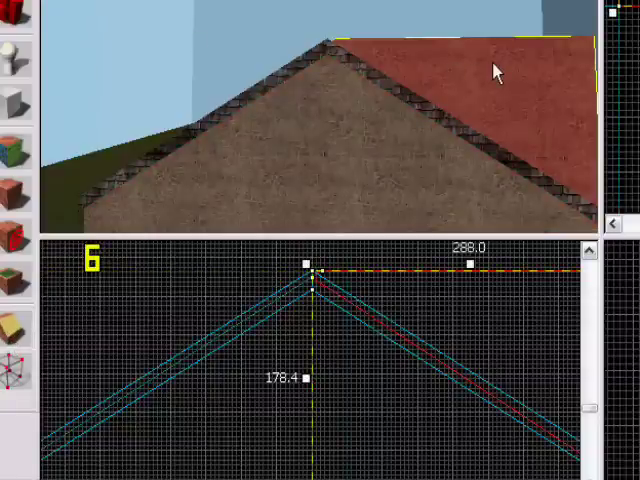
key(Escape)
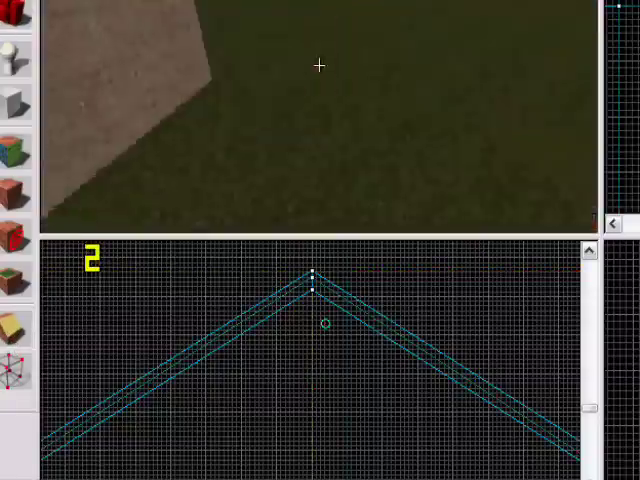
Select the roof slab and the thin left wall piece for clipping.
click(335, 101)
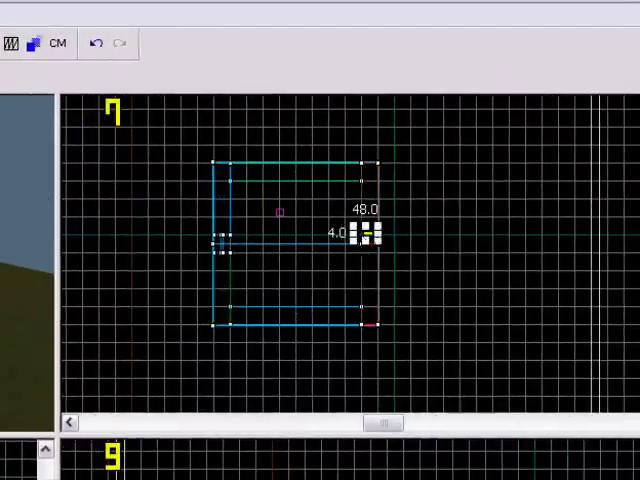
scroll(375, 258, up, 2)
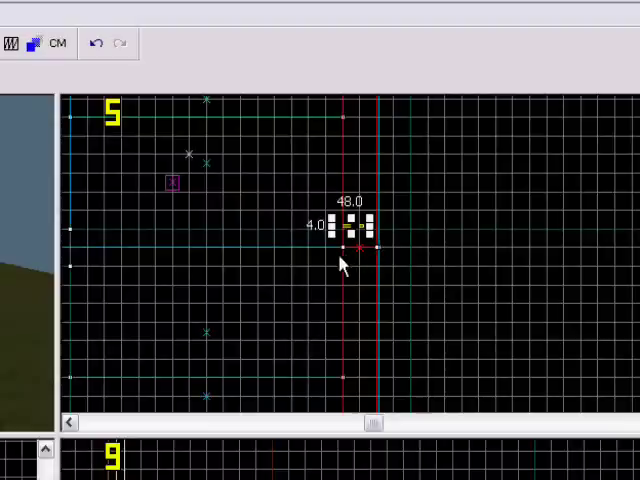
scroll(357, 243, down, 3)
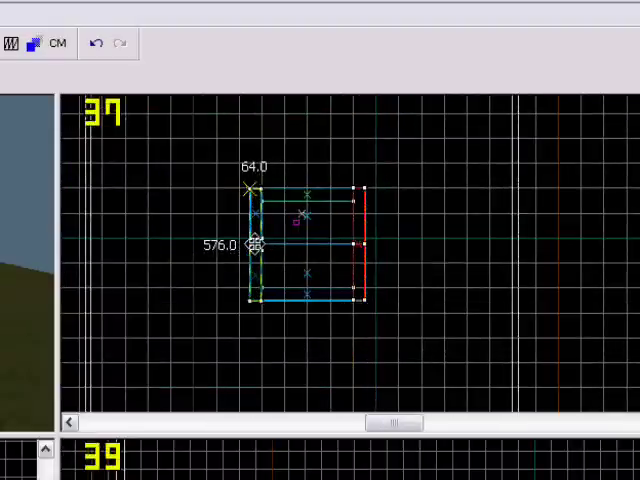
click(248, 192)
scroll(265, 190, up, 3)
scroll(254, 275, up, 2)
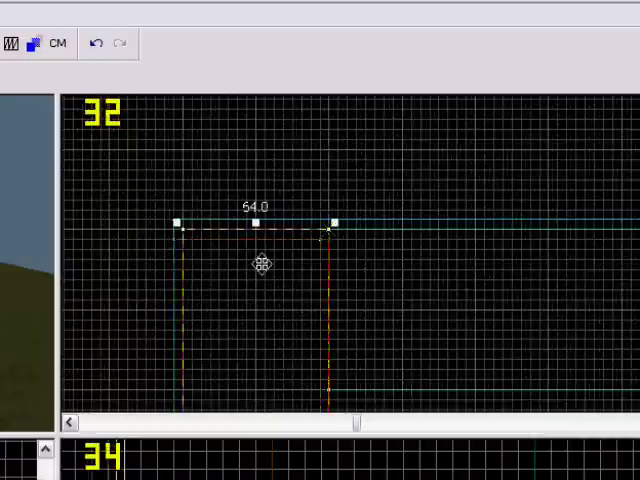
scroll(261, 264, down, 4)
scroll(300, 264, down, 1)
scroll(280, 332, up, 1)
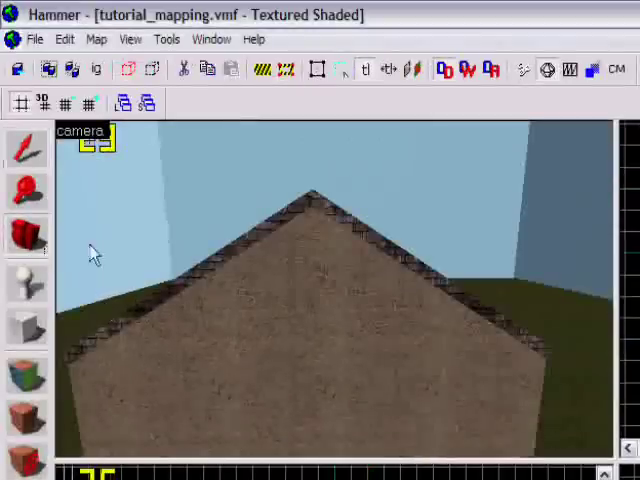
Fly the mouselook camera around the front door, roof edge and stone corner.
key(z)
key(s)
key(w)
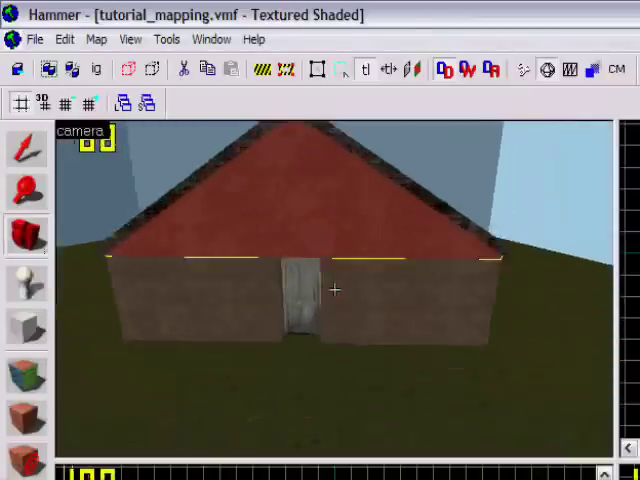
key(s)
key(w)
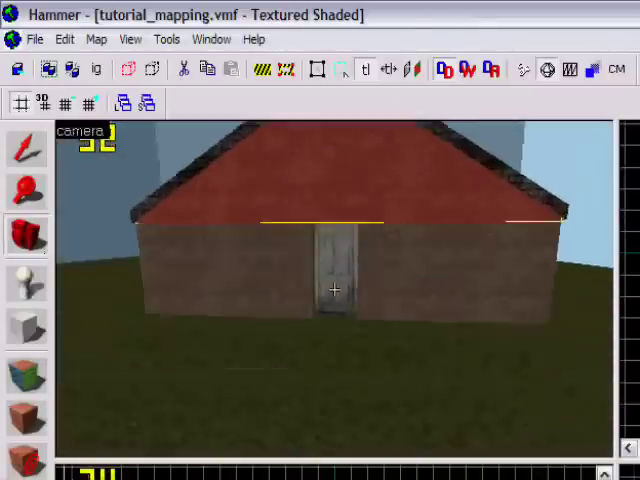
key(s)
key(w)
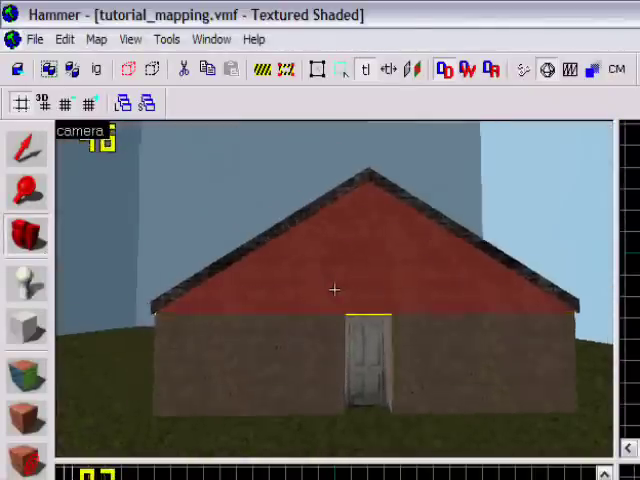
key(a)
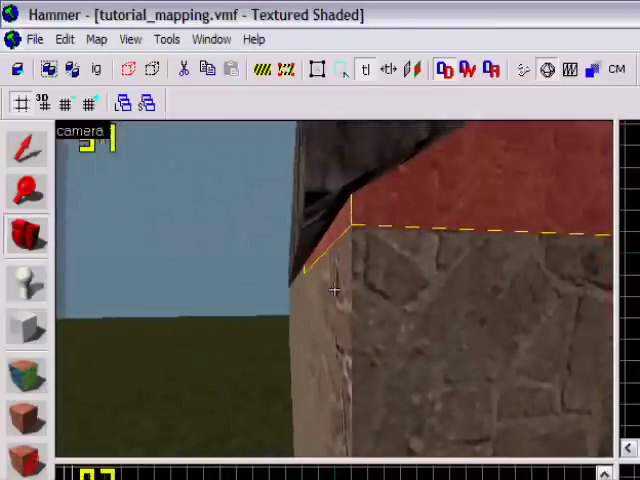
key(w)
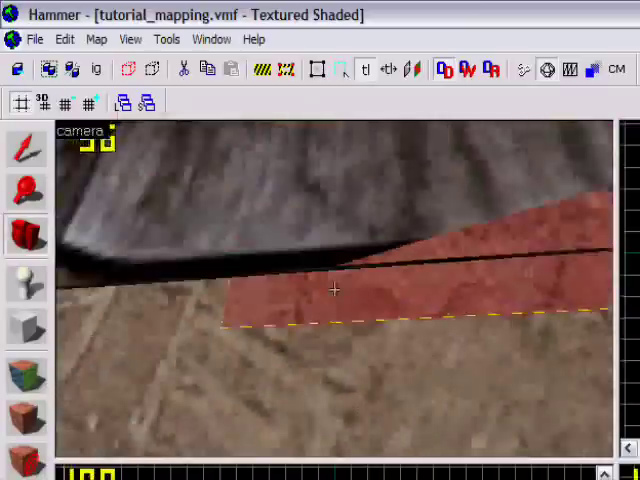
key(s)
key(z)
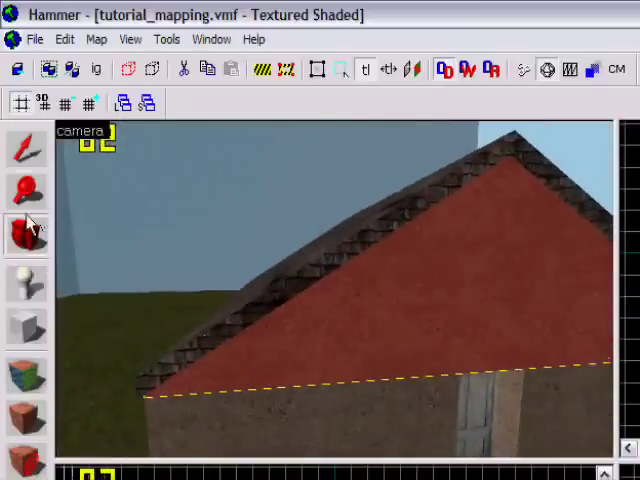
Inspect the roof tiles, brick gable wall and interior ceiling up close.
key(z)
key(w)
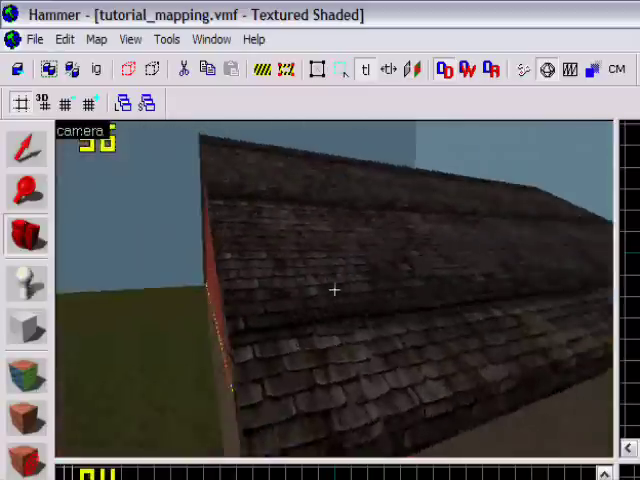
key(s)
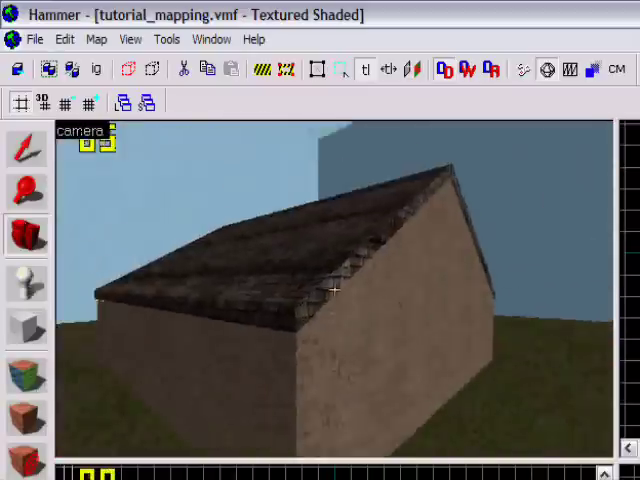
key(w)
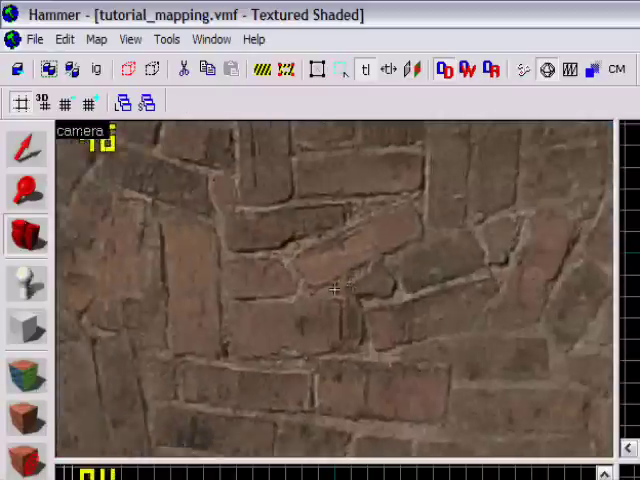
key(s)
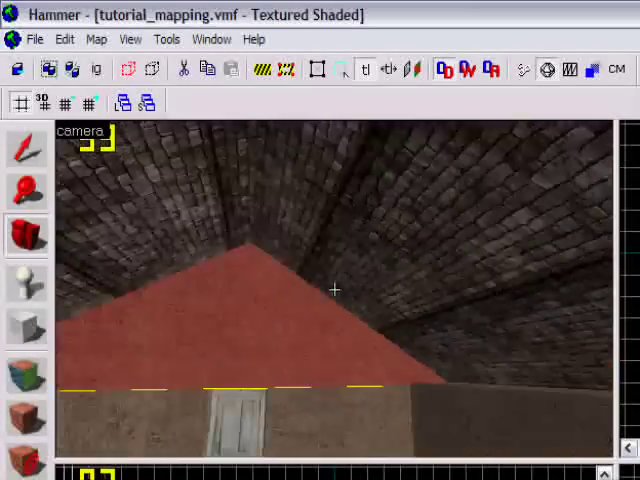
key(w)
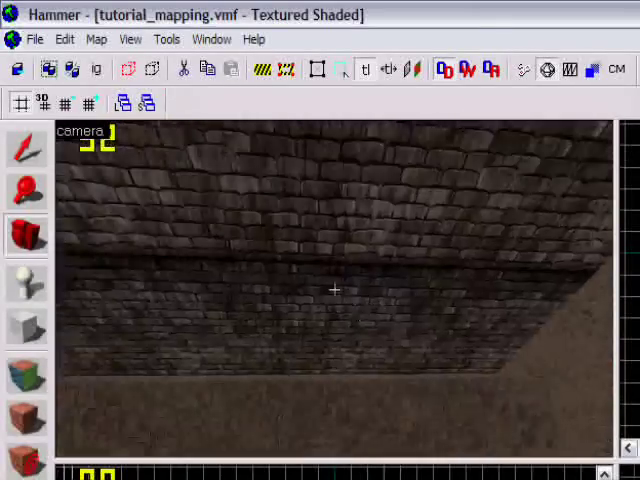
key(s)
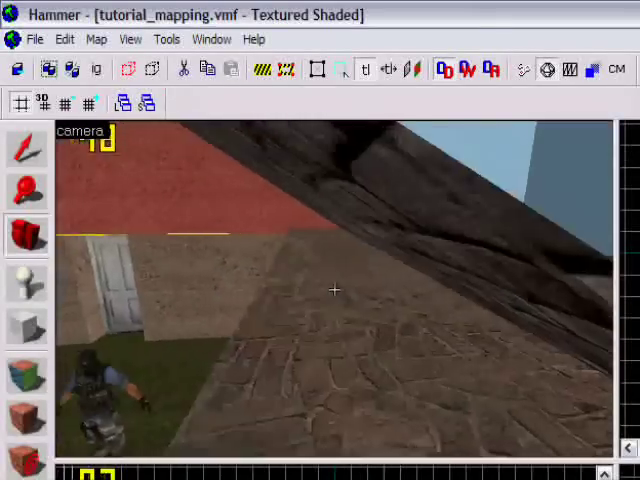
key(w)
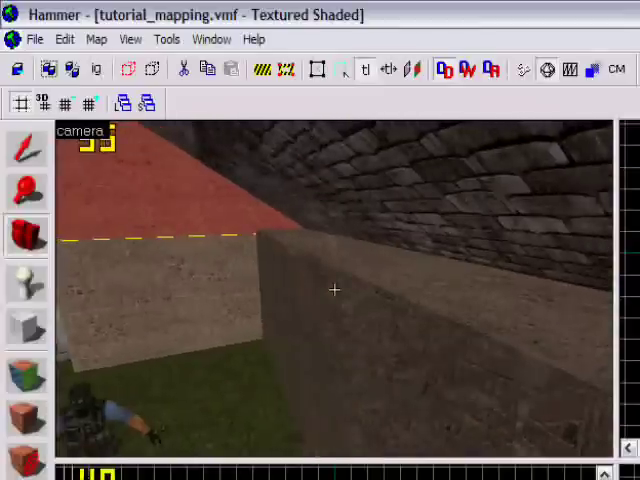
key(s)
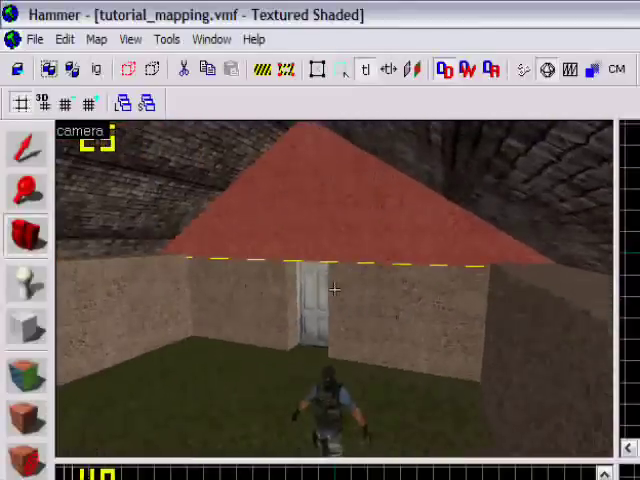
key(w)
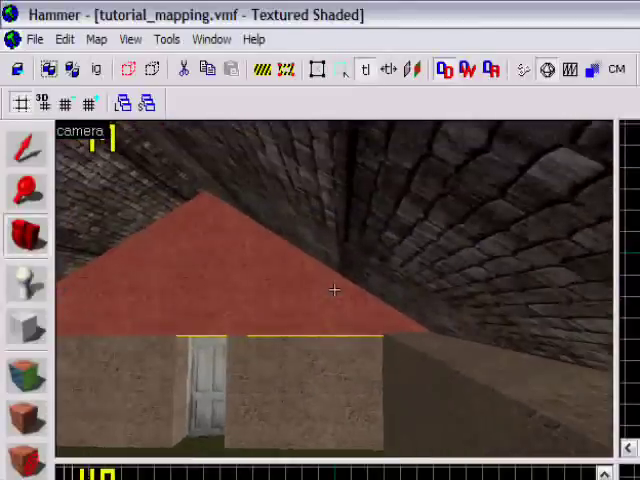
key(z)
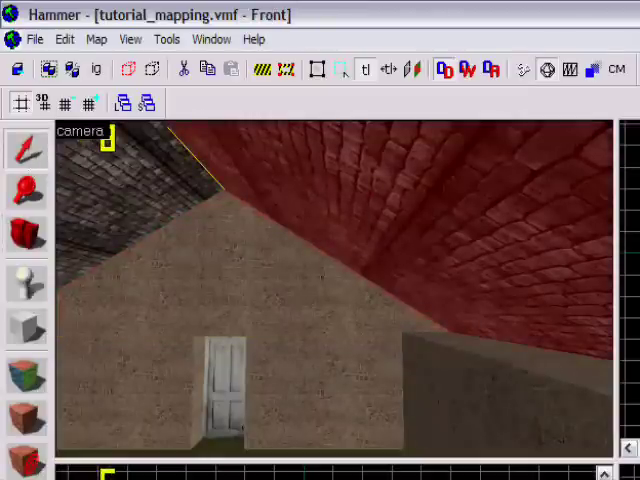
Select the ridge piece on top of the roof and delete it.
key(Escape)
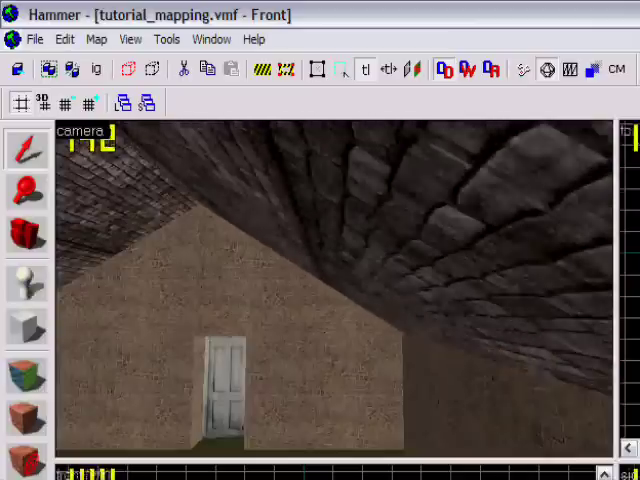
click(450, 220)
key(z)
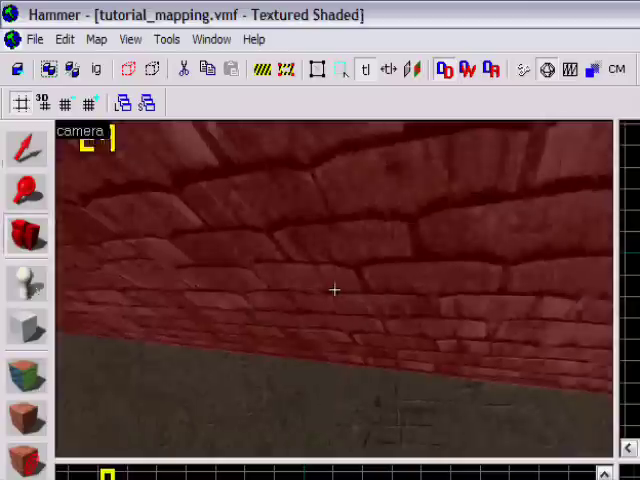
key(w)
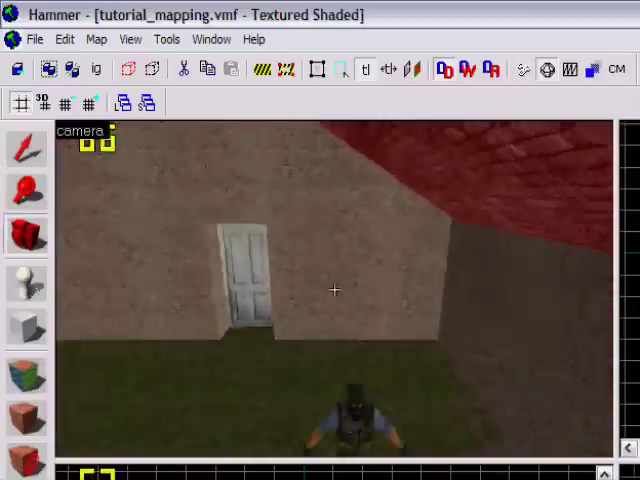
key(z)
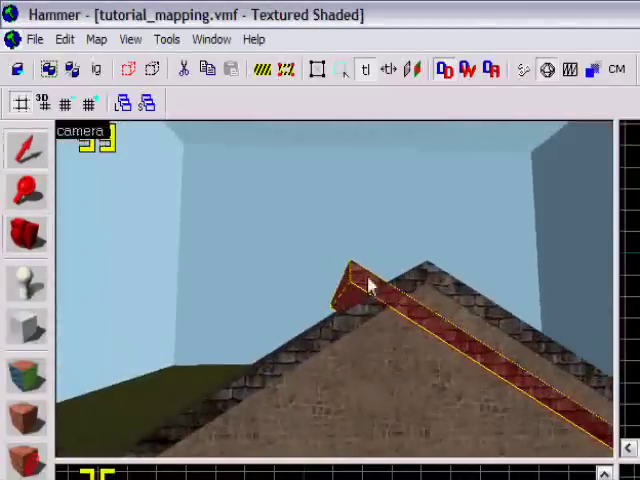
key(Delete)
Fly the camera back down inside to view the house front.
key(z)
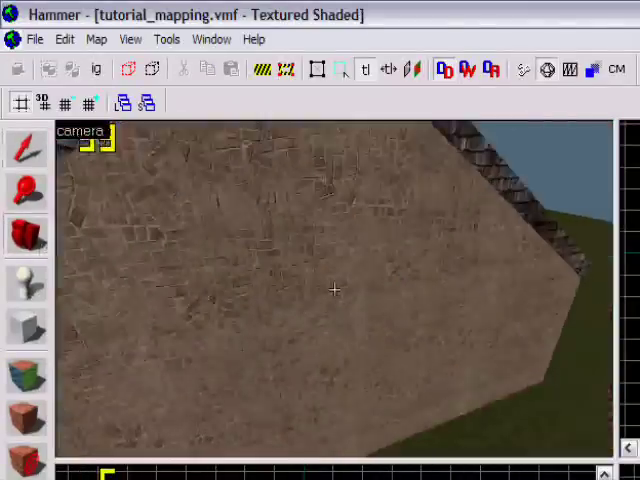
key(s)
key(z)
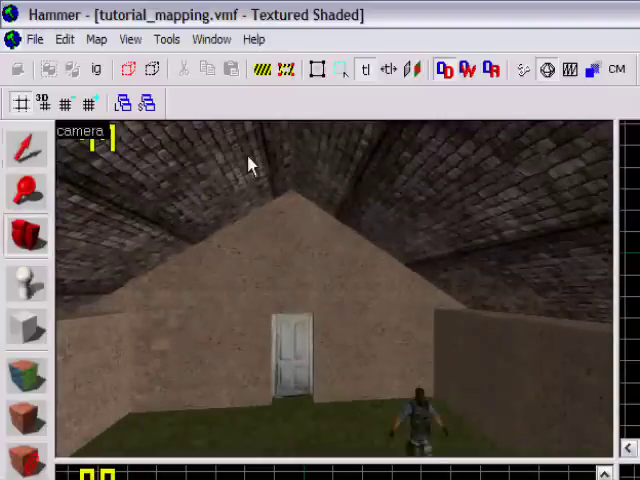